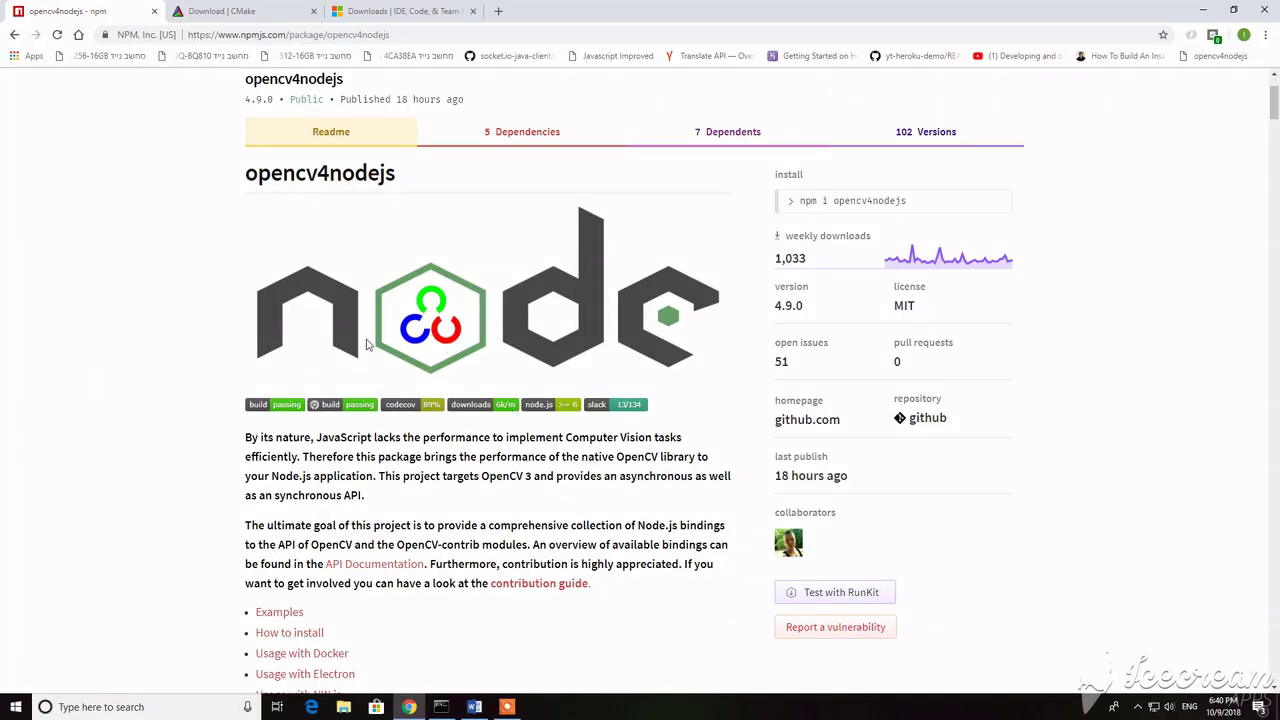
- Scroll the opencv4nodejs npm page down to its How to install section
{"action": "double_click", "coordinate": [284, 167]}
{"action": "left_click", "coordinate": [223, 172]}
{"action": "scroll", "coordinate": [349, 342], "scroll_direction": "down", "scroll_amount": 4}
{"action": "scroll", "coordinate": [349, 342], "scroll_direction": "down", "scroll_amount": 15}
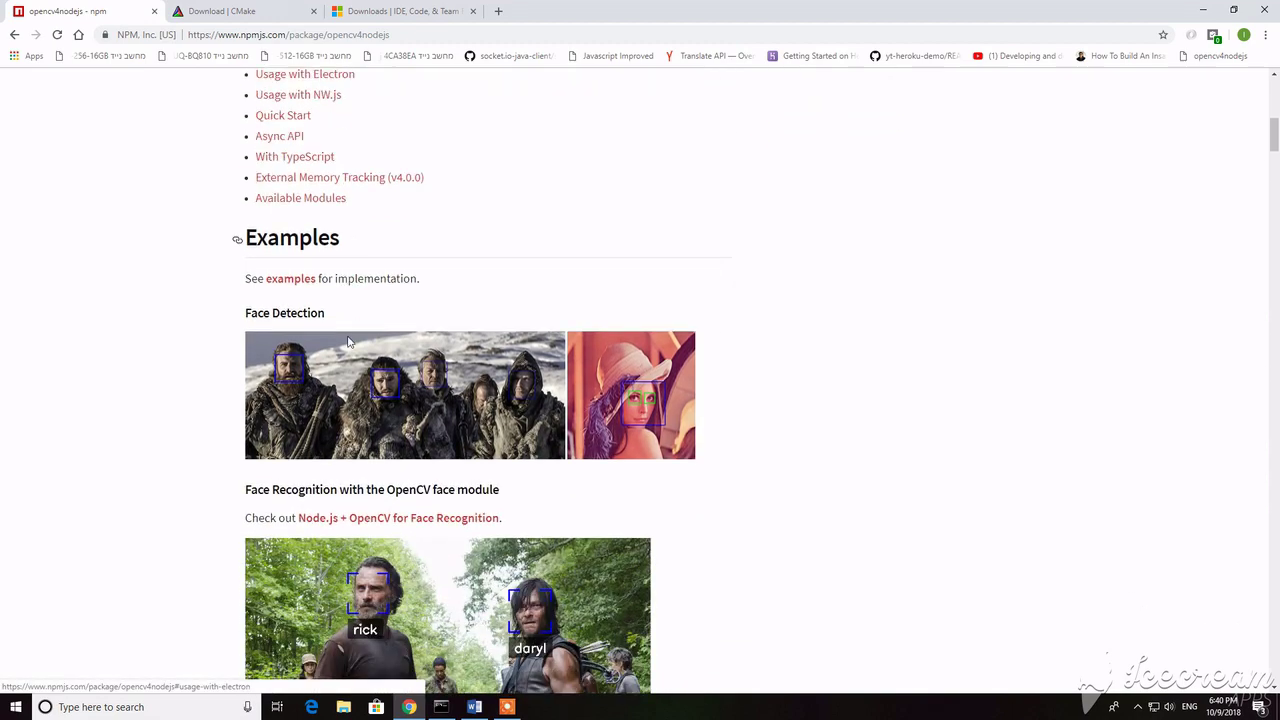
{"action": "scroll", "coordinate": [341, 355], "scroll_direction": "down", "scroll_amount": 15}
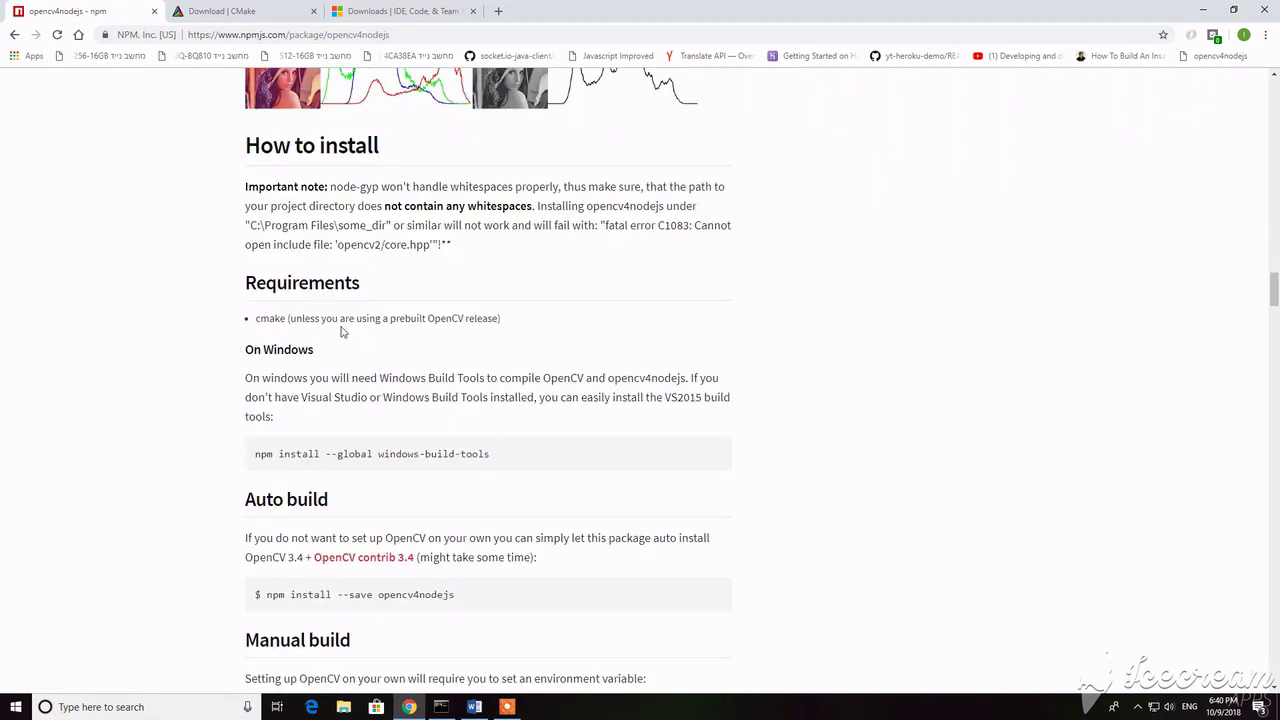
- Highlight the cmake requirement, then return to the Word install notes
{"action": "double_click", "coordinate": [269, 319]}
{"action": "left_click", "coordinate": [191, 293]}
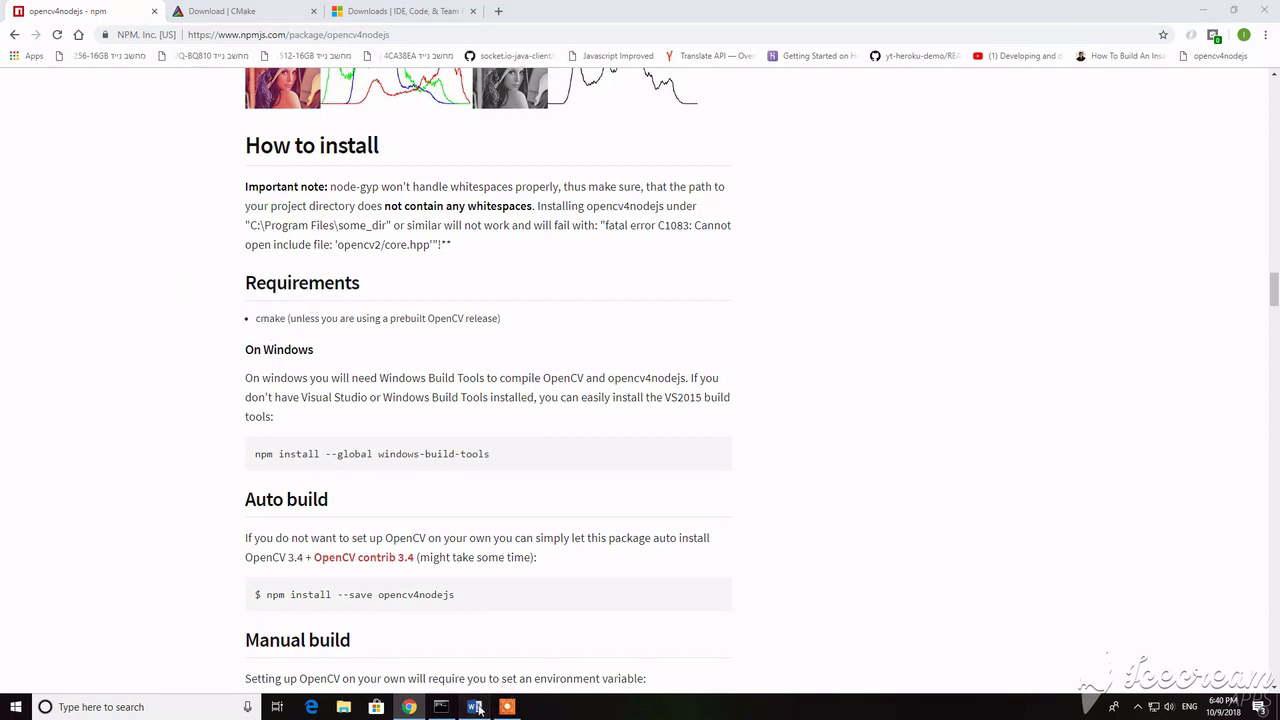
{"action": "left_click", "coordinate": [476, 707]}
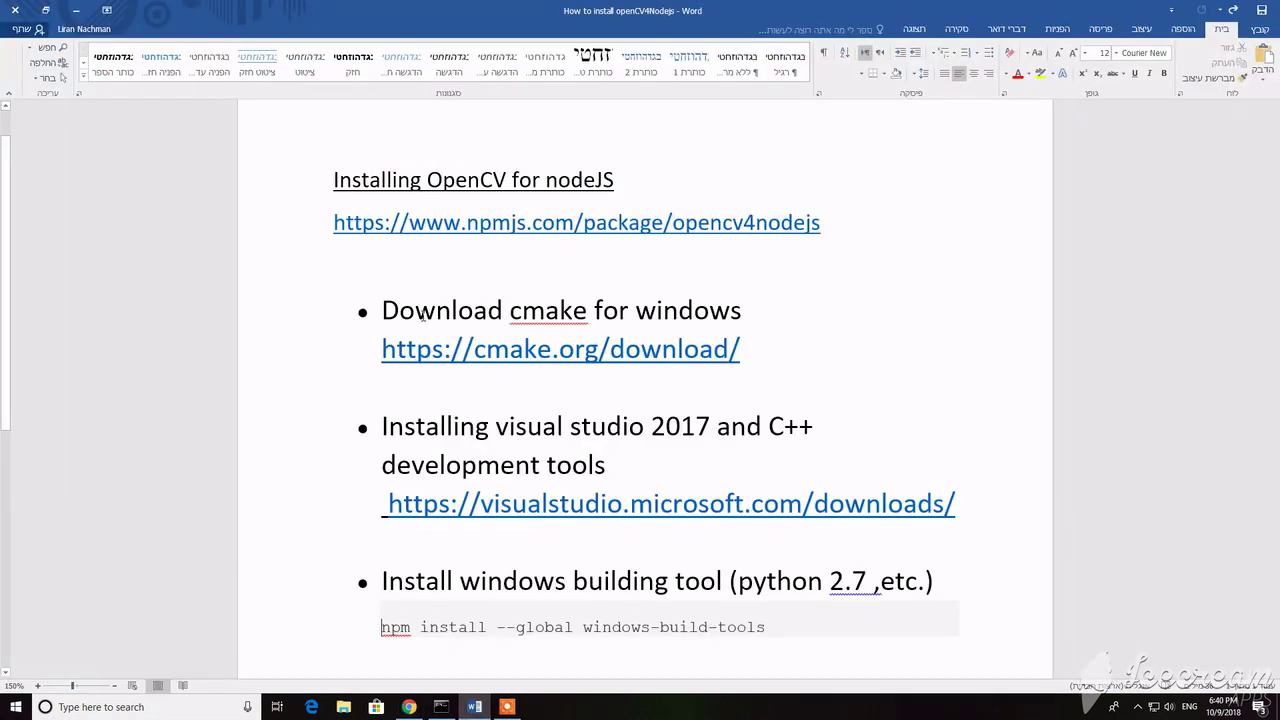
{"action": "left_click", "coordinate": [545, 350], "text": "ctrl"}
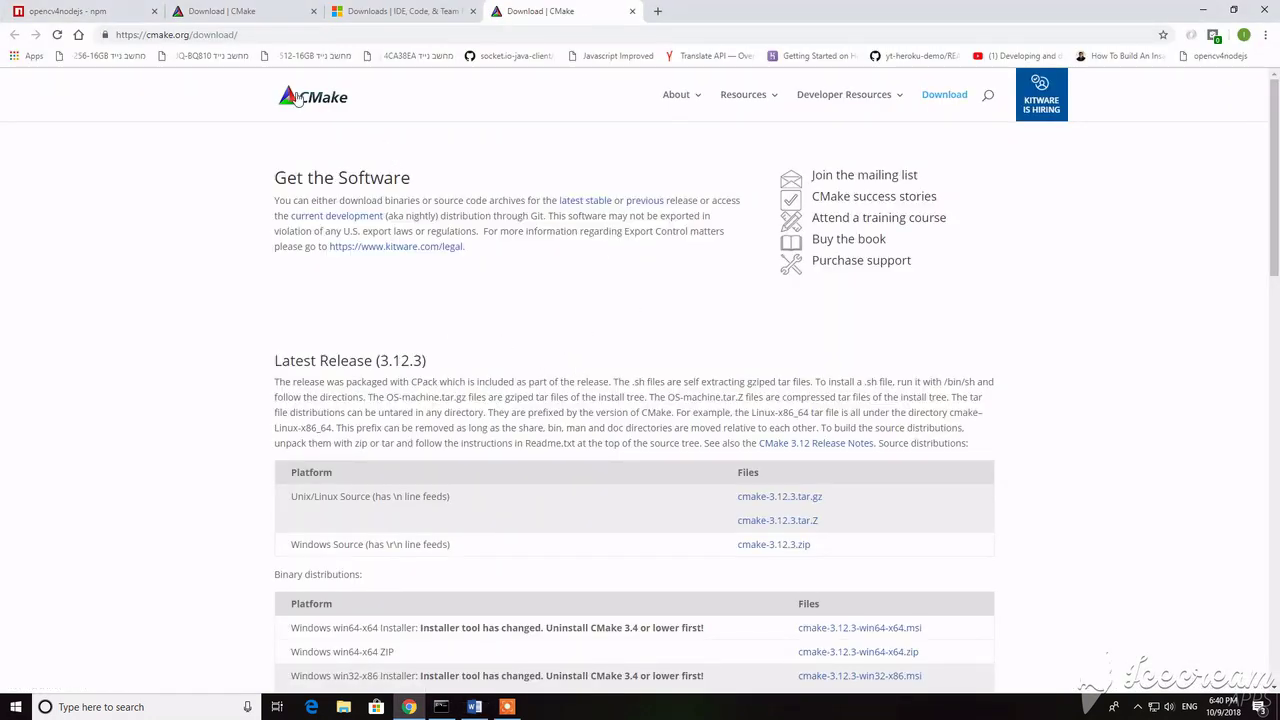
- Compare the win64 and win32 installer rows under the 3.12.3 binary distributions
{"action": "mouse_move", "coordinate": [909, 96]}
{"action": "scroll", "coordinate": [714, 291], "scroll_direction": "down", "scroll_amount": 5}
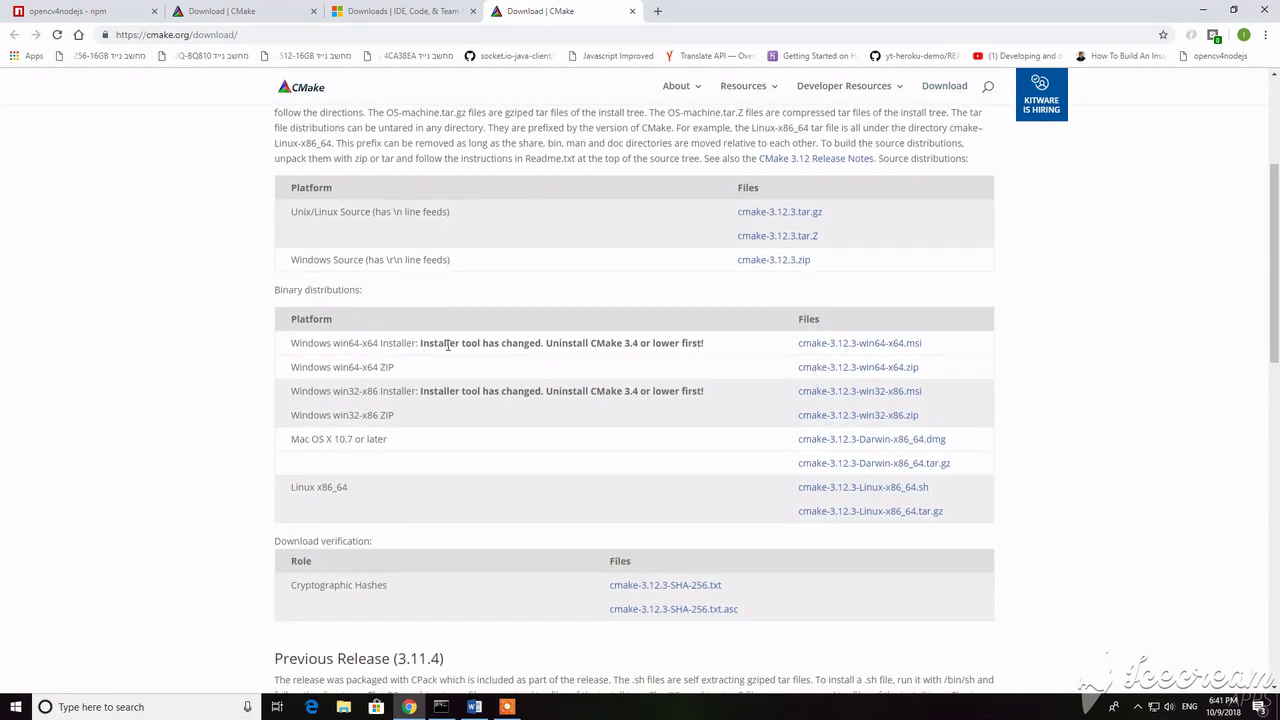
{"action": "double_click", "coordinate": [346, 343]}
{"action": "double_click", "coordinate": [346, 391]}
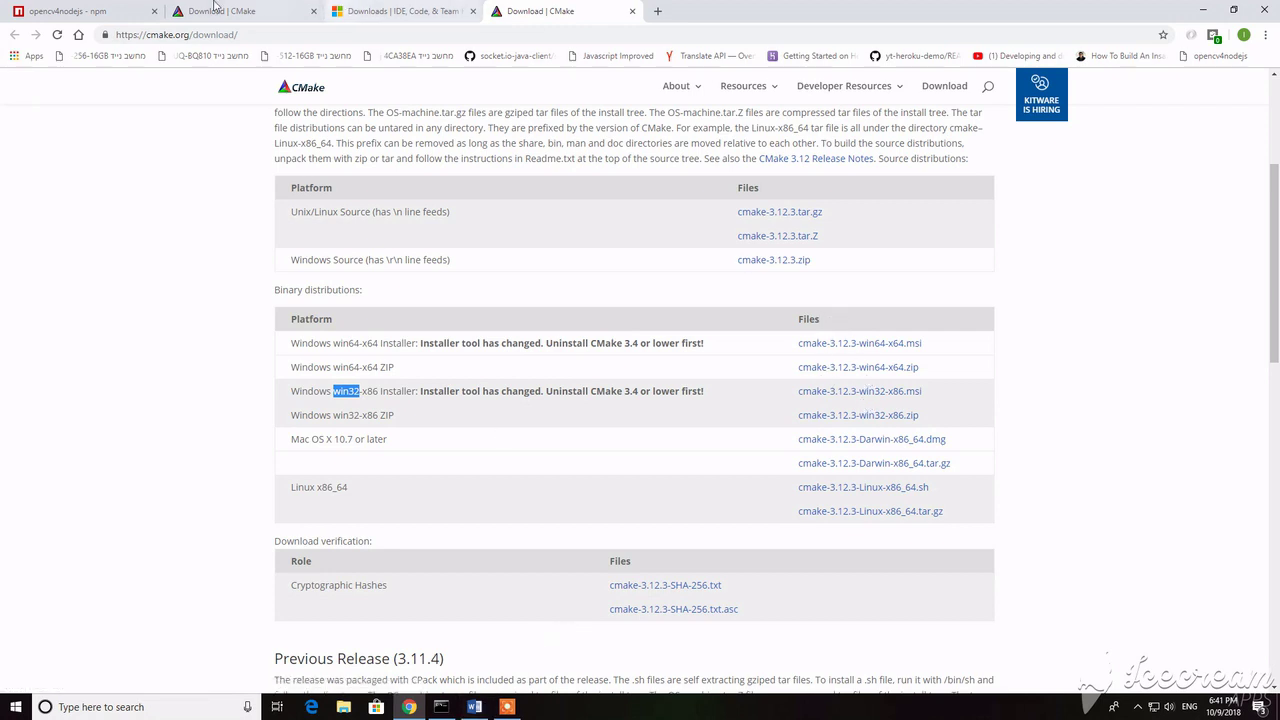
- Go back to the opencv4nodejs npm page, then bring the Word install notes forward
{"action": "left_click", "coordinate": [110, 8]}
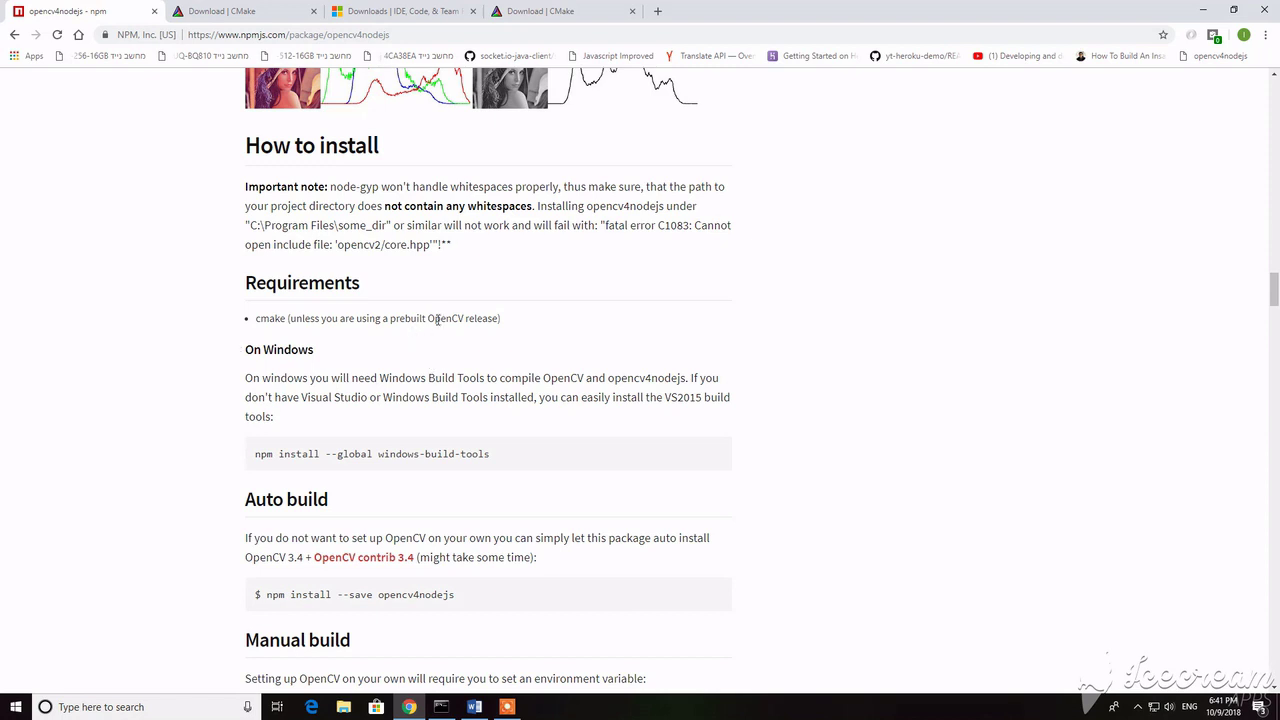
{"action": "scroll", "coordinate": [390, 350], "scroll_direction": "down", "scroll_amount": 1}
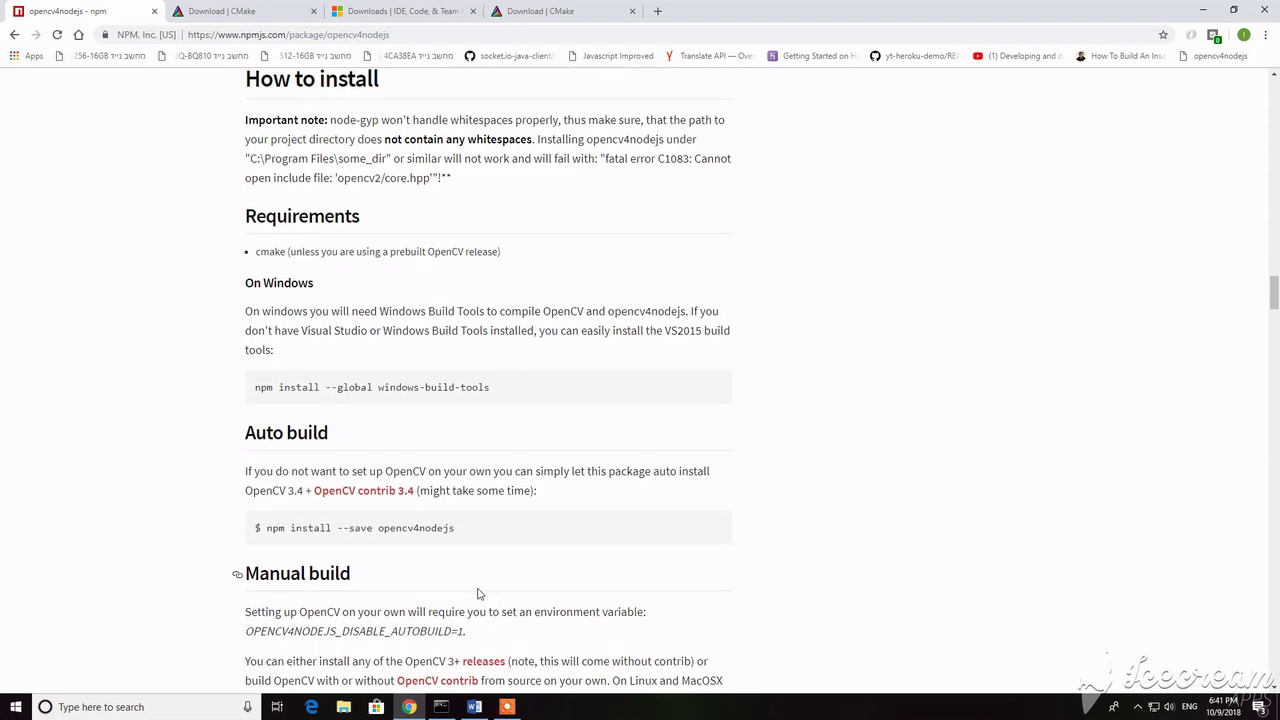
{"action": "left_click", "coordinate": [475, 707]}
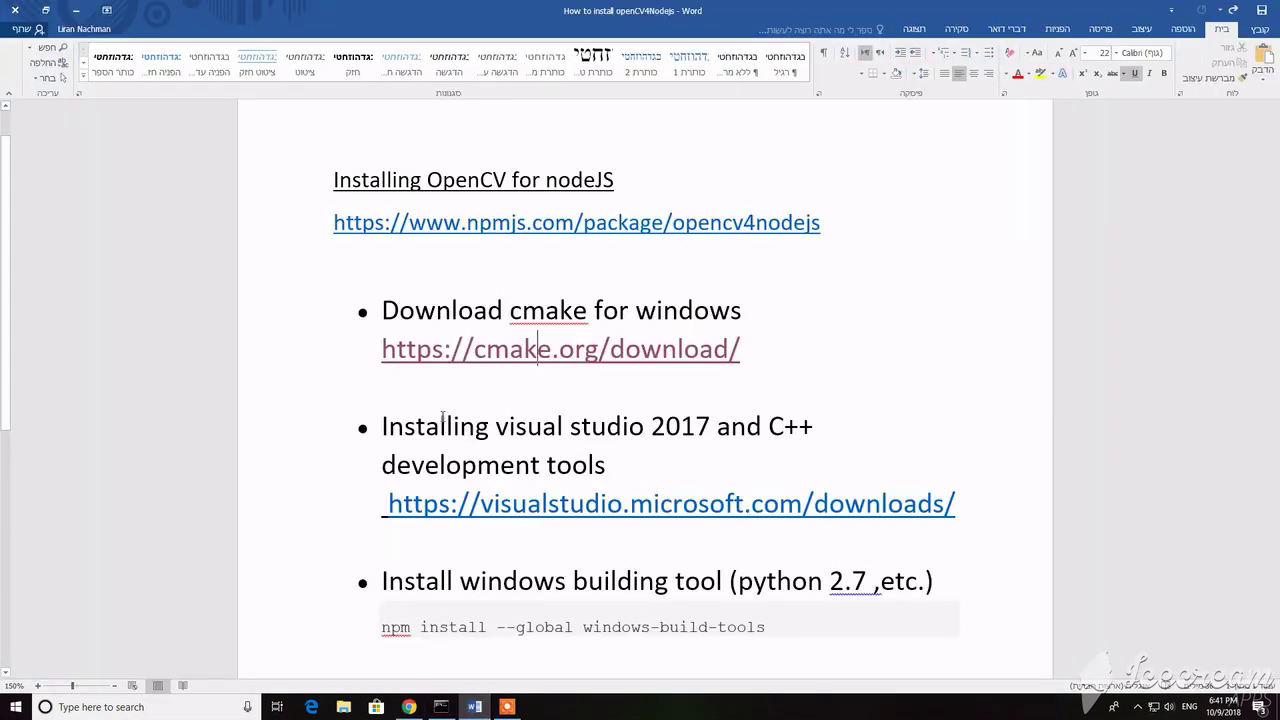
- Search Windows for 'visual' to find Visual Studio 2017
{"action": "left_click", "coordinate": [383, 426]}
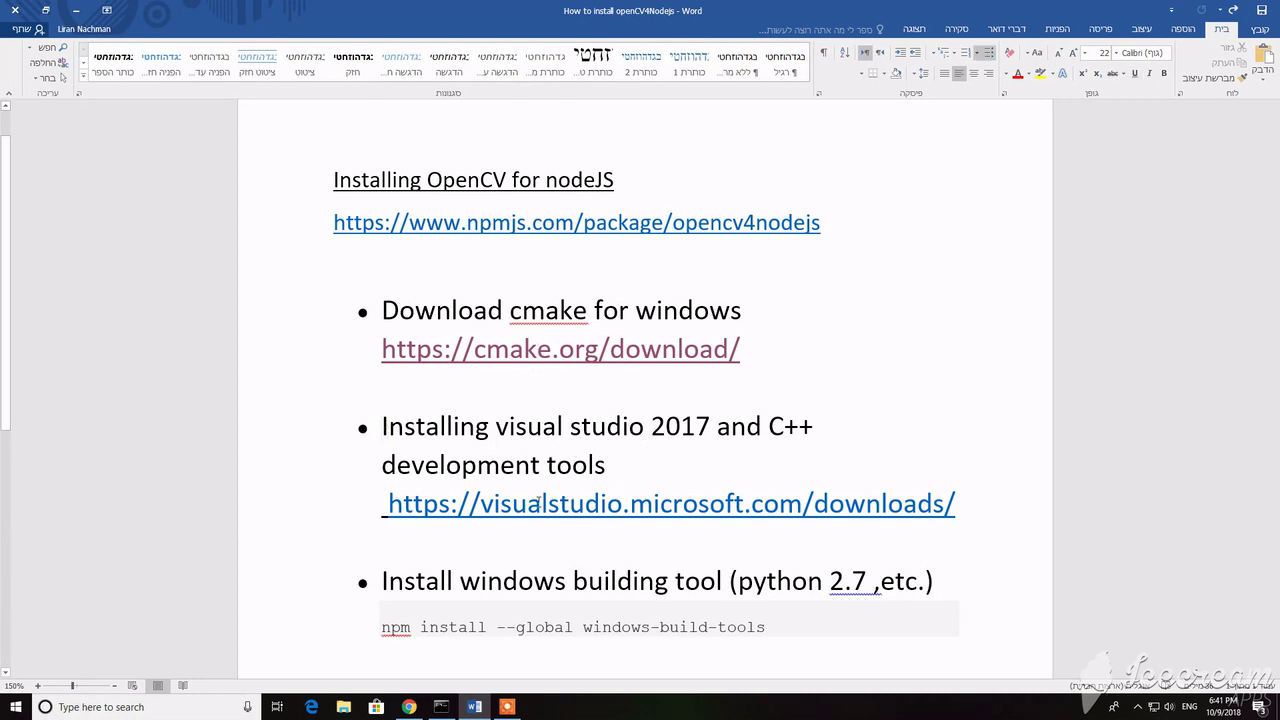
{"action": "left_click", "coordinate": [133, 707]}
{"action": "type", "text": "visual"}
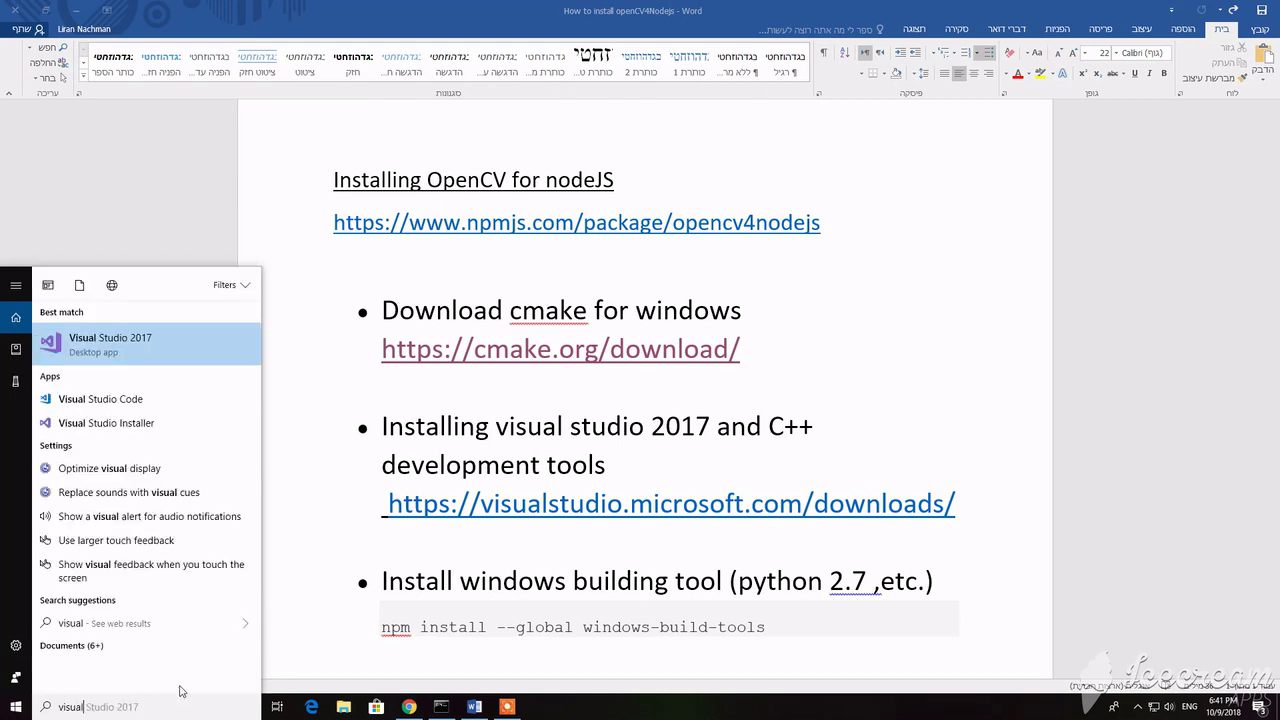
- Launch Visual Studio 2017 from the best-match search result
{"action": "left_click", "coordinate": [57, 345]}
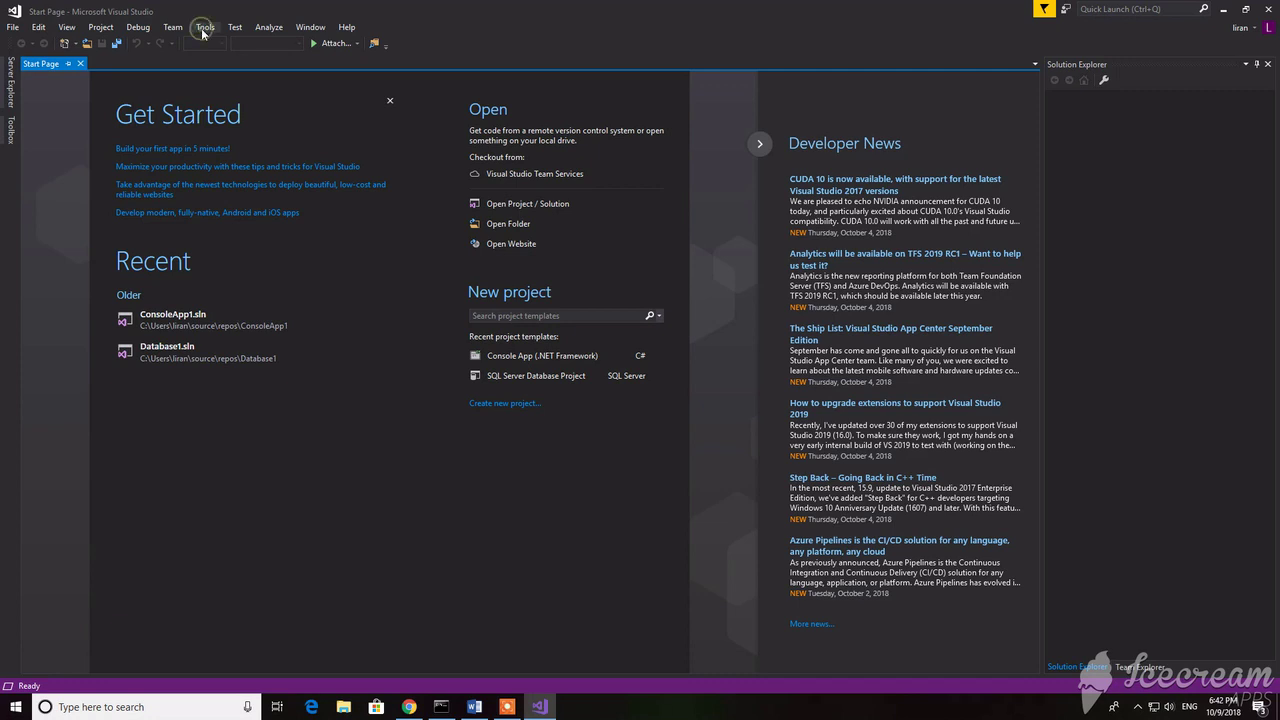
- Open Tools > Get Tools and Features to modify Visual Studio Community 2017 workloads
{"action": "left_click", "coordinate": [203, 34]}
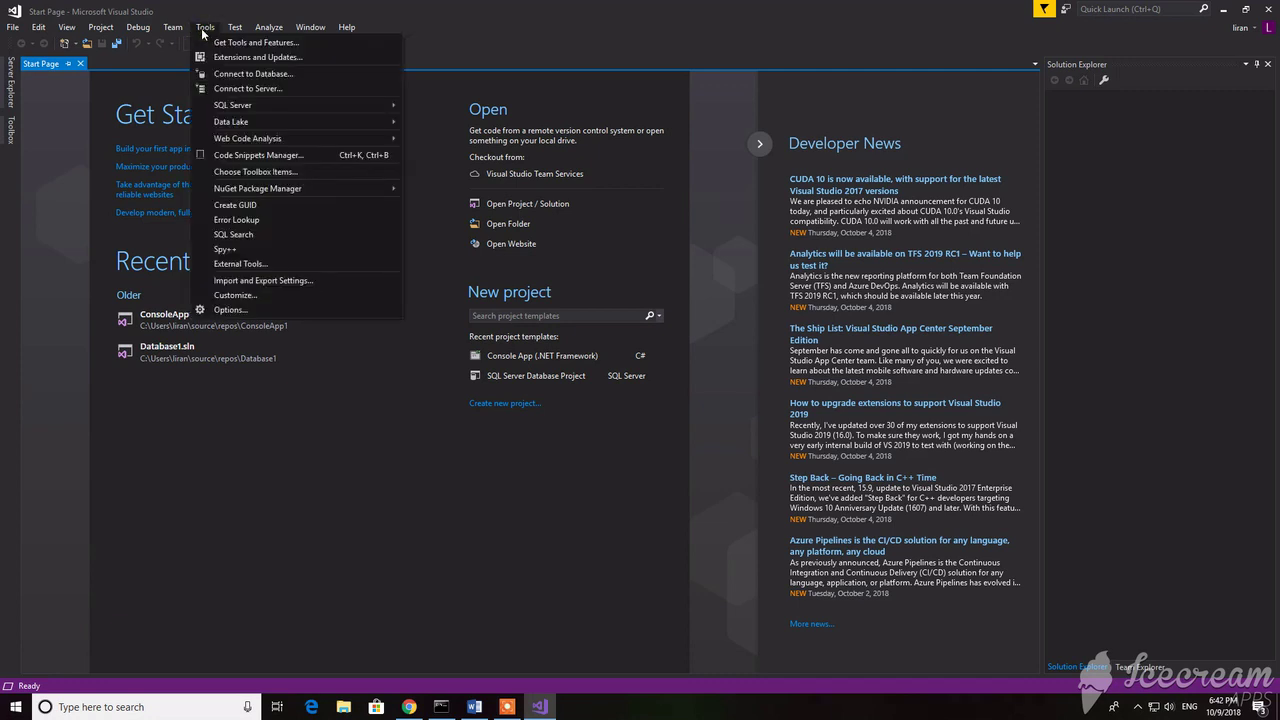
{"action": "left_click", "coordinate": [216, 44]}
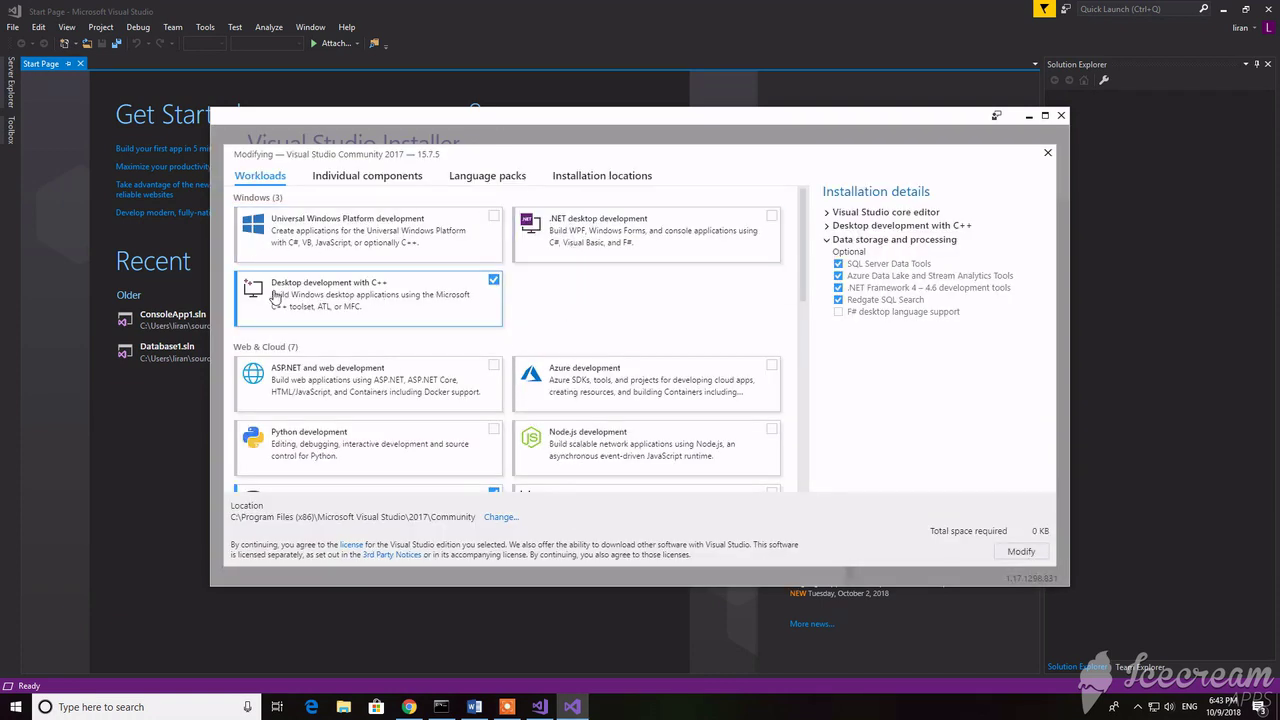
- Confirm Desktop development with C++ is installed, then close the installer and Visual Studio
{"action": "mouse_move", "coordinate": [232, 268]}
{"action": "left_mouse_down"}
{"action": "mouse_move", "coordinate": [450, 352]}
{"action": "mouse_move", "coordinate": [516, 295]}
{"action": "mouse_move", "coordinate": [236, 266]}
{"action": "left_mouse_up"}
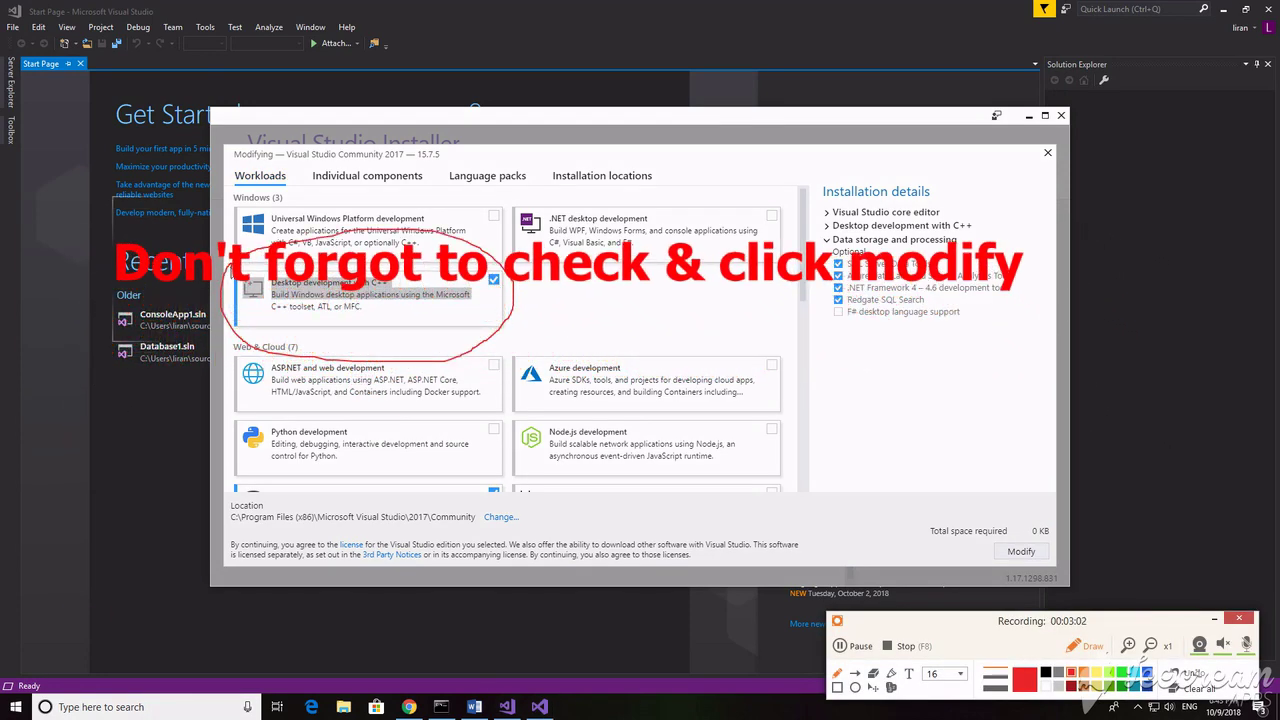
{"action": "mouse_move", "coordinate": [1012, 524]}
{"action": "left_mouse_down"}
{"action": "mouse_move", "coordinate": [998, 562]}
{"action": "mouse_move", "coordinate": [1052, 556]}
{"action": "mouse_move", "coordinate": [1008, 521]}
{"action": "left_mouse_up"}
{"action": "mouse_move", "coordinate": [488, 264]}
{"action": "left_mouse_down"}
{"action": "mouse_move", "coordinate": [497, 297]}
{"action": "mouse_move", "coordinate": [489, 268]}
{"action": "left_mouse_up"}
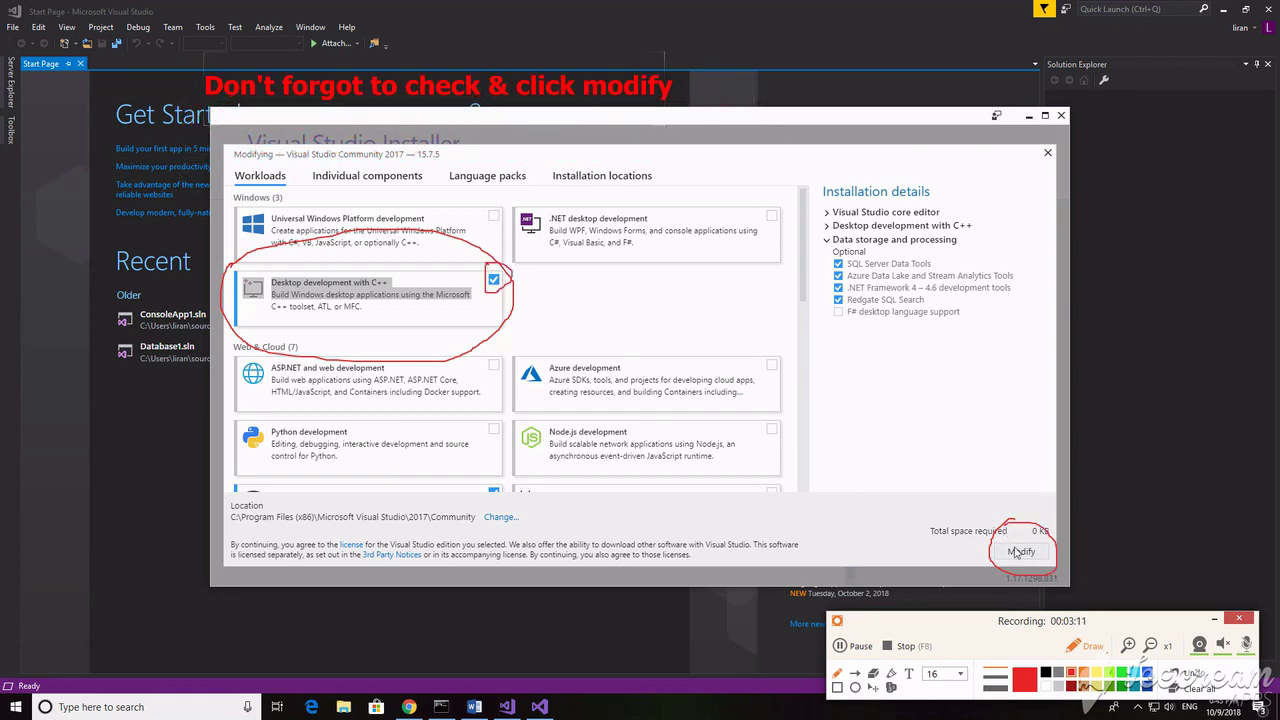
{"action": "left_click", "coordinate": [1180, 688]}
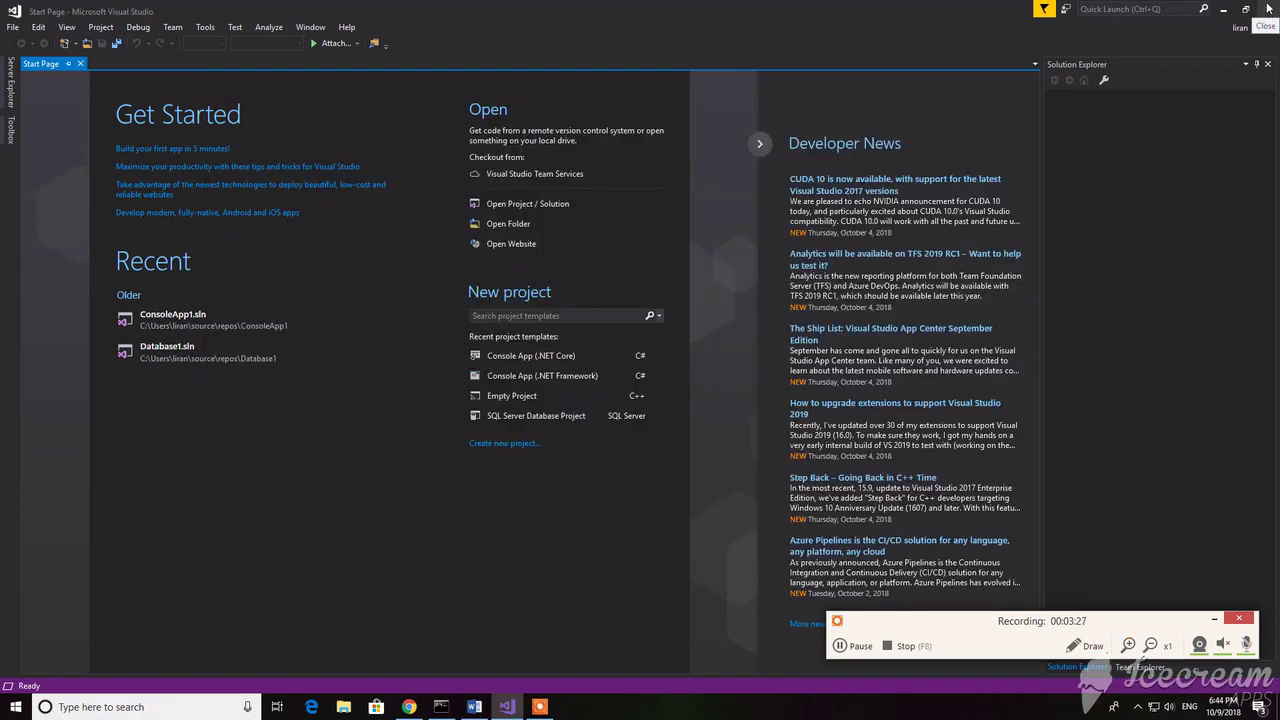
{"action": "left_click", "coordinate": [1268, 8]}
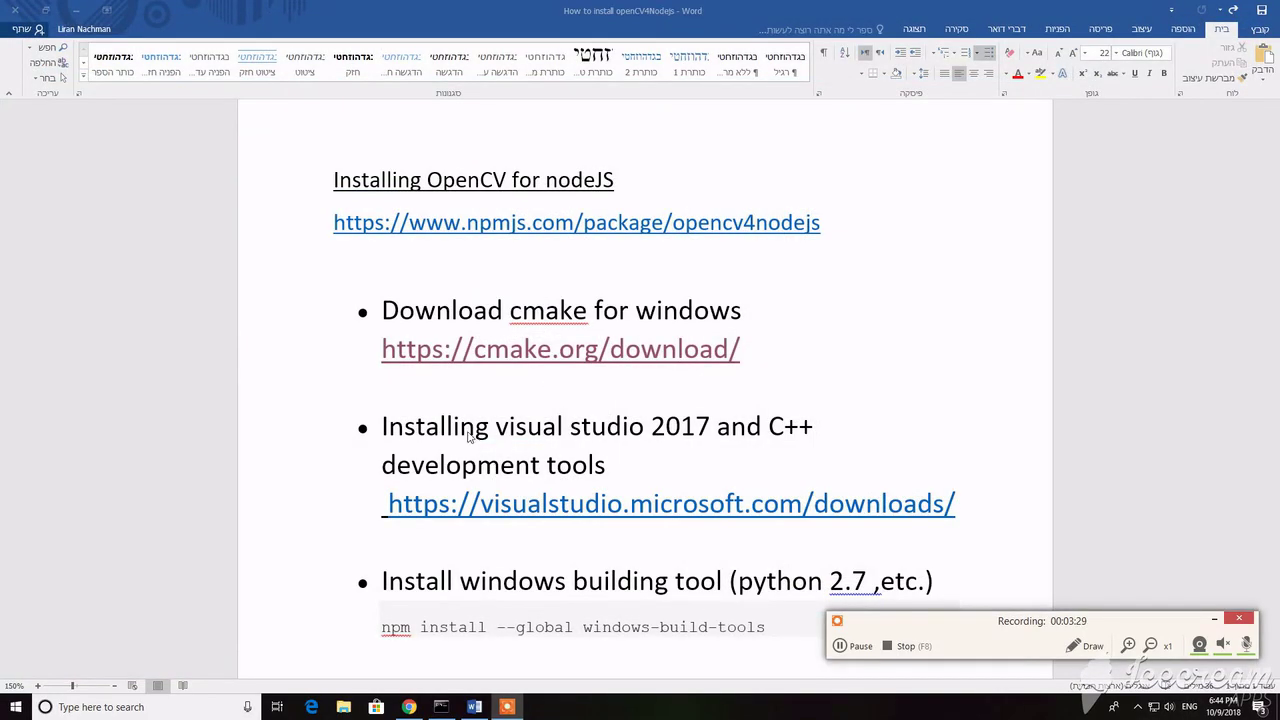
- Open the Visual Studio downloads link from the notes, view the 2017 editions page, and return
{"action": "left_click", "coordinate": [467, 434]}
{"action": "triple_click", "coordinate": [442, 426]}
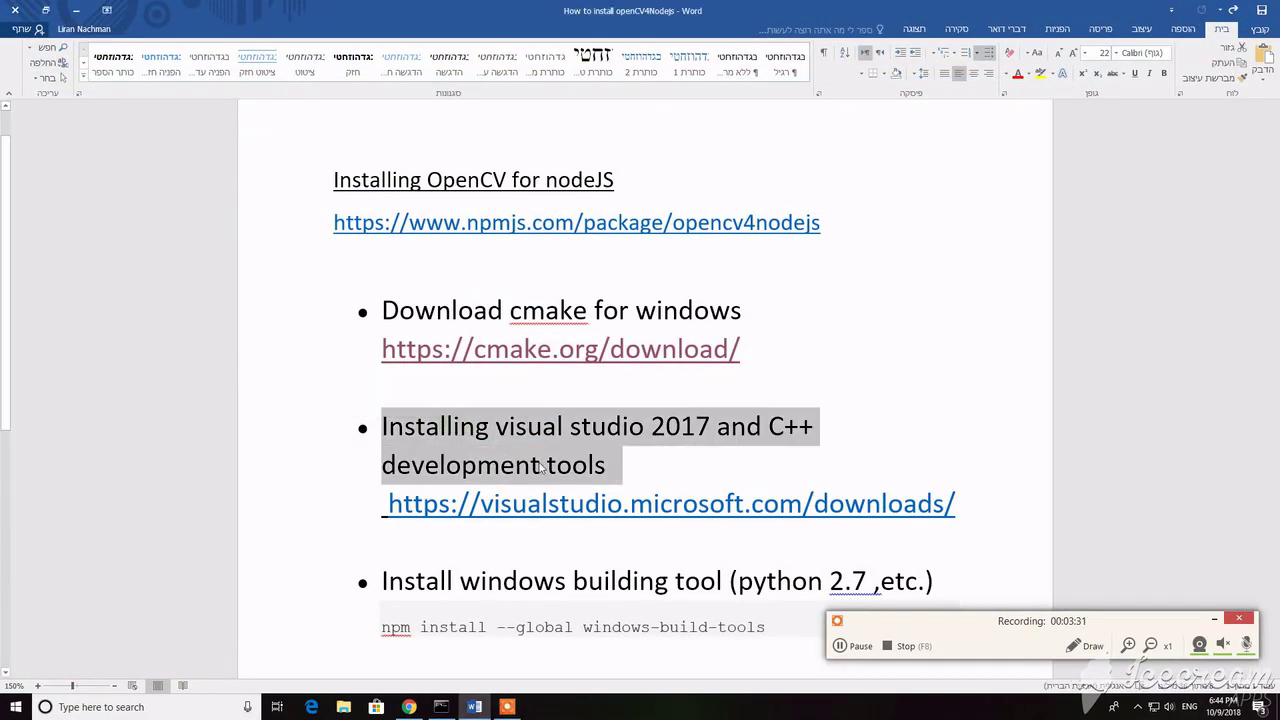
{"action": "left_click", "coordinate": [558, 504]}
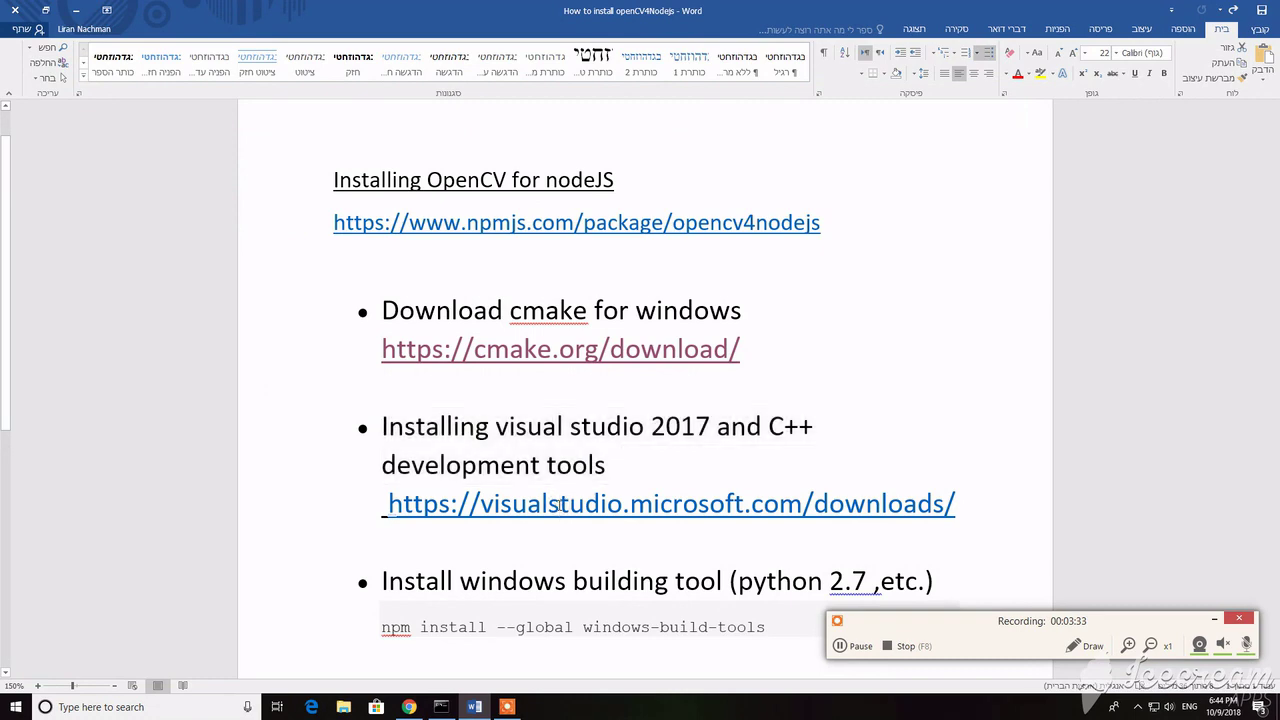
{"action": "left_click", "coordinate": [558, 504], "text": "alt"}
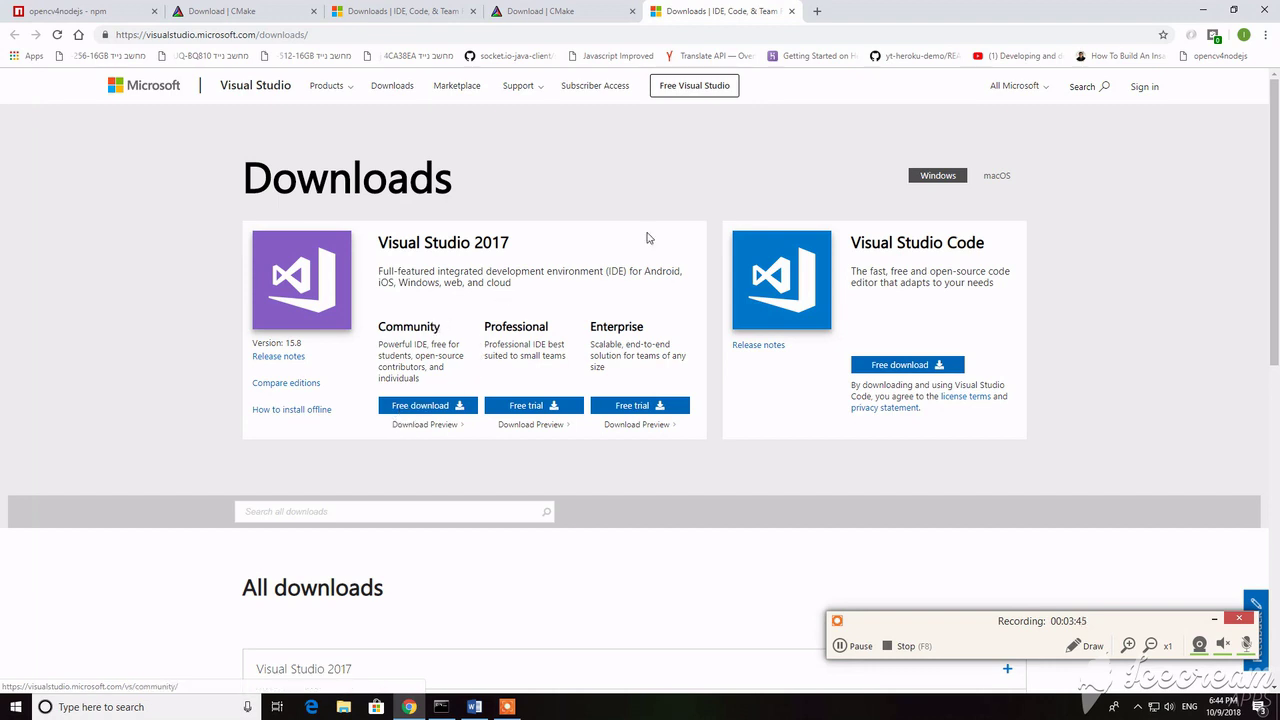
{"action": "left_click", "coordinate": [1203, 9]}
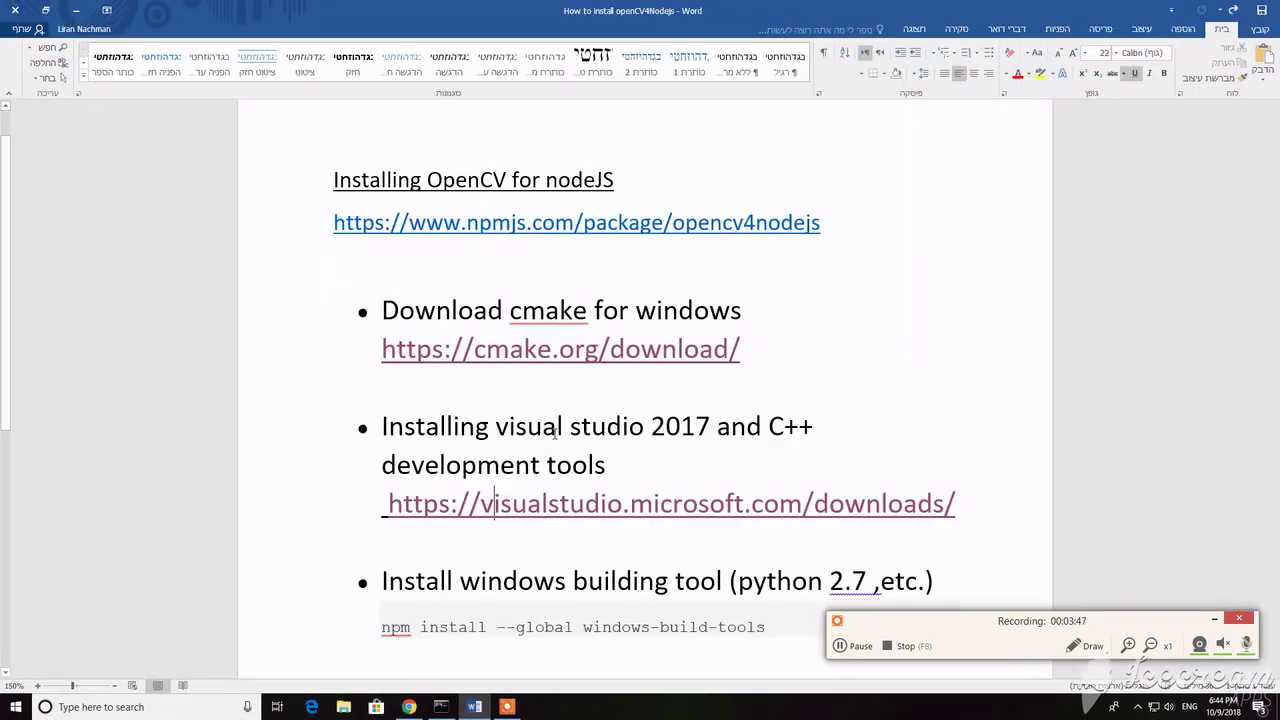
- Review the npm install --global windows-build-tools and npm install --save opencv4nodejs commands
{"action": "scroll", "coordinate": [556, 426], "scroll_direction": "down", "scroll_amount": 3}
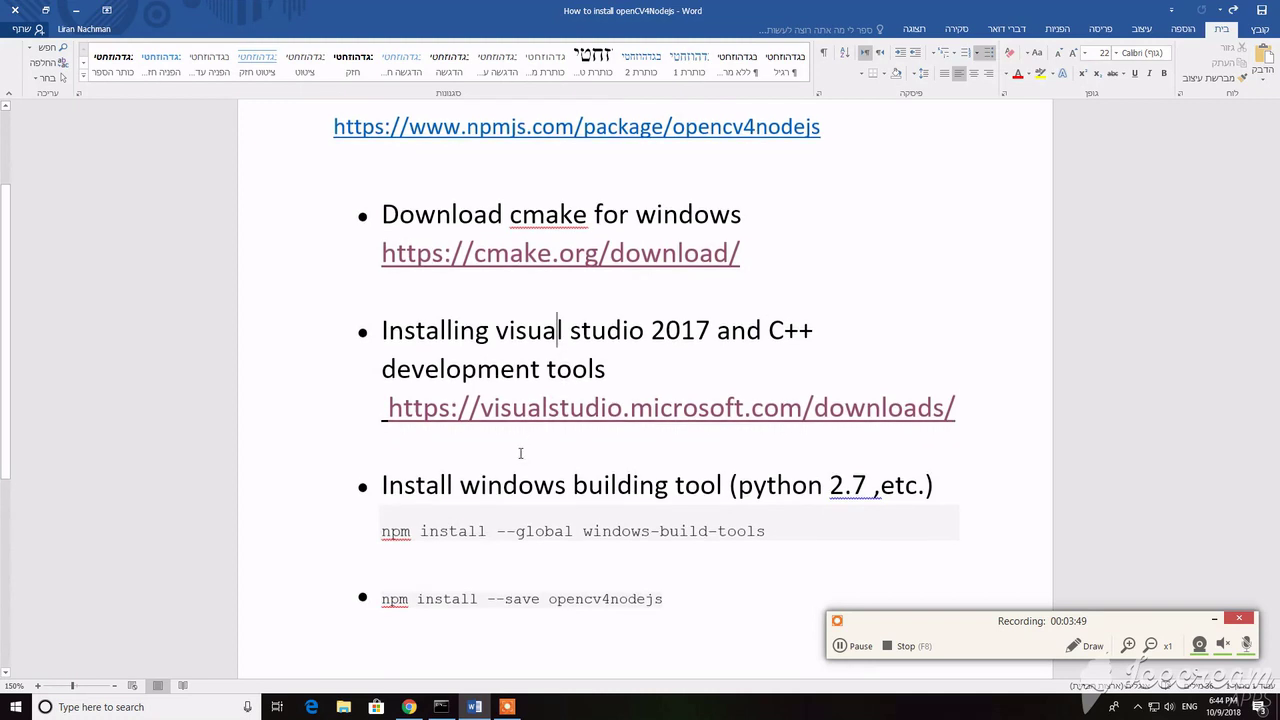
{"action": "left_click_drag", "start_coordinate": [408, 446], "coordinate": [700, 448]}
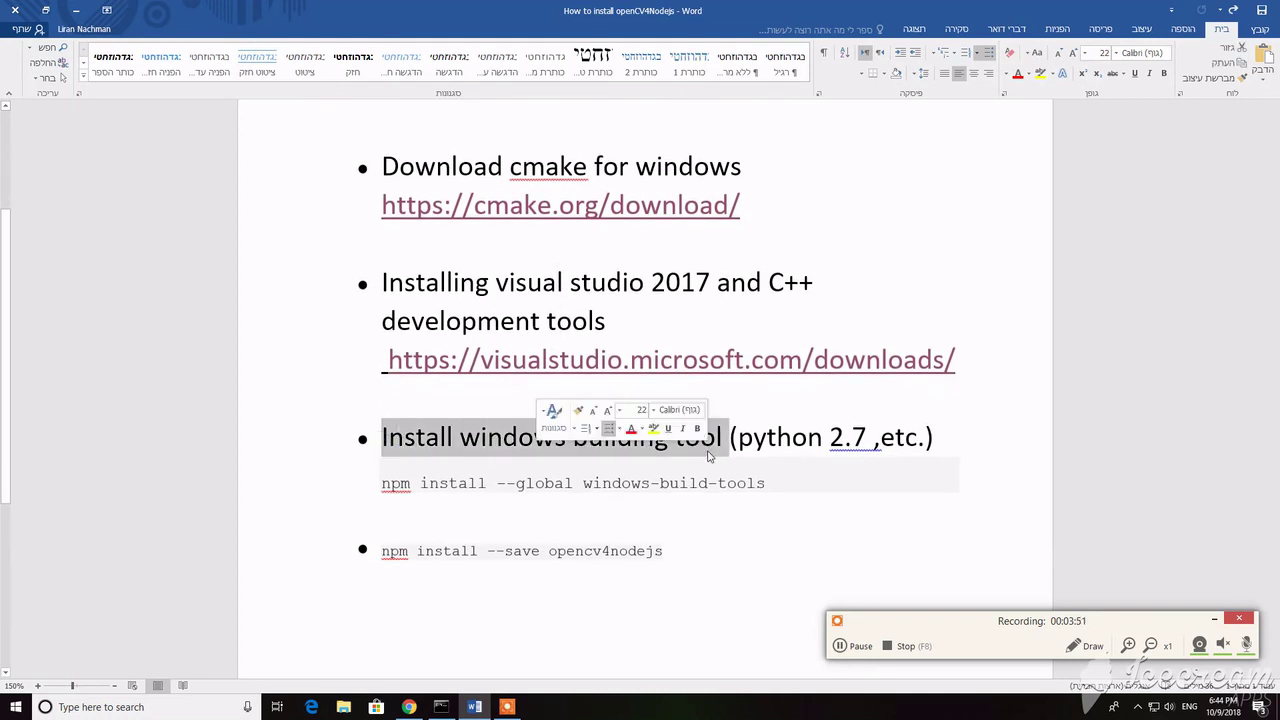
{"action": "left_click", "coordinate": [700, 448]}
{"action": "double_click", "coordinate": [505, 483]}
{"action": "left_click", "coordinate": [488, 483]}
{"action": "key", "text": "Up"}
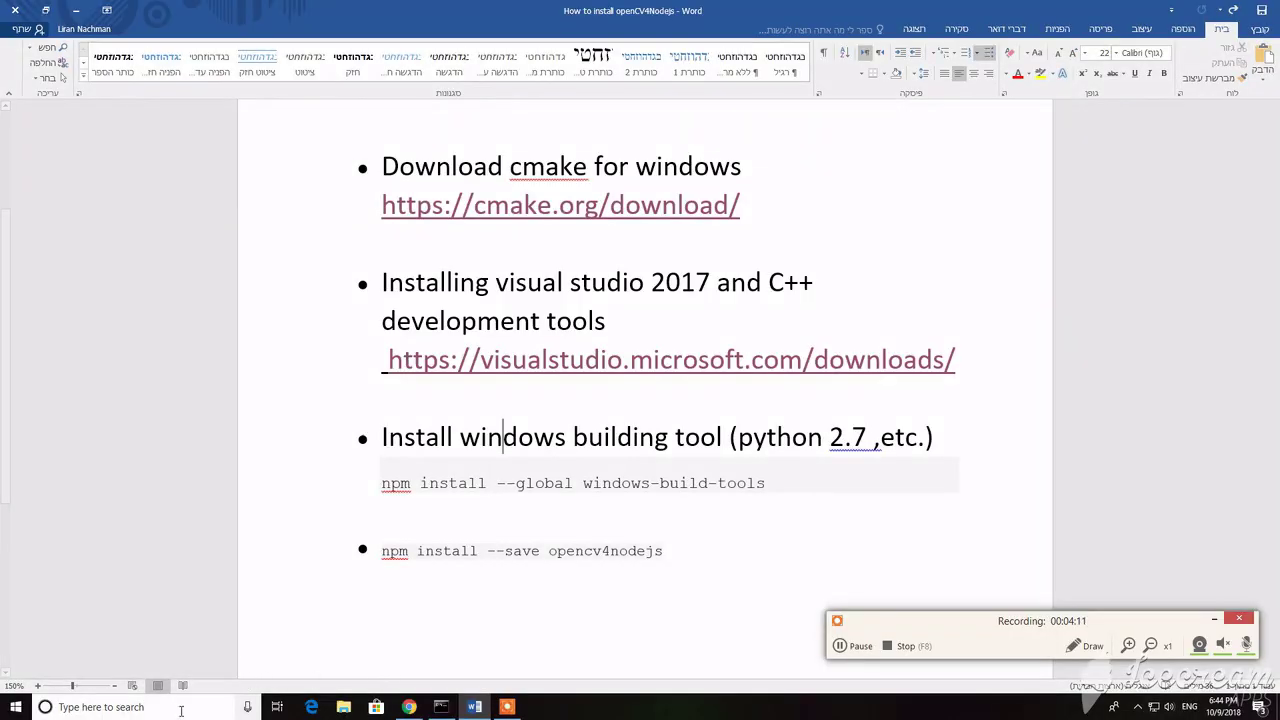
{"action": "left_click", "coordinate": [172, 710]}
- Launch Command Prompt as administrator from a 'cmd' search
{"action": "type", "text": "cmd"}
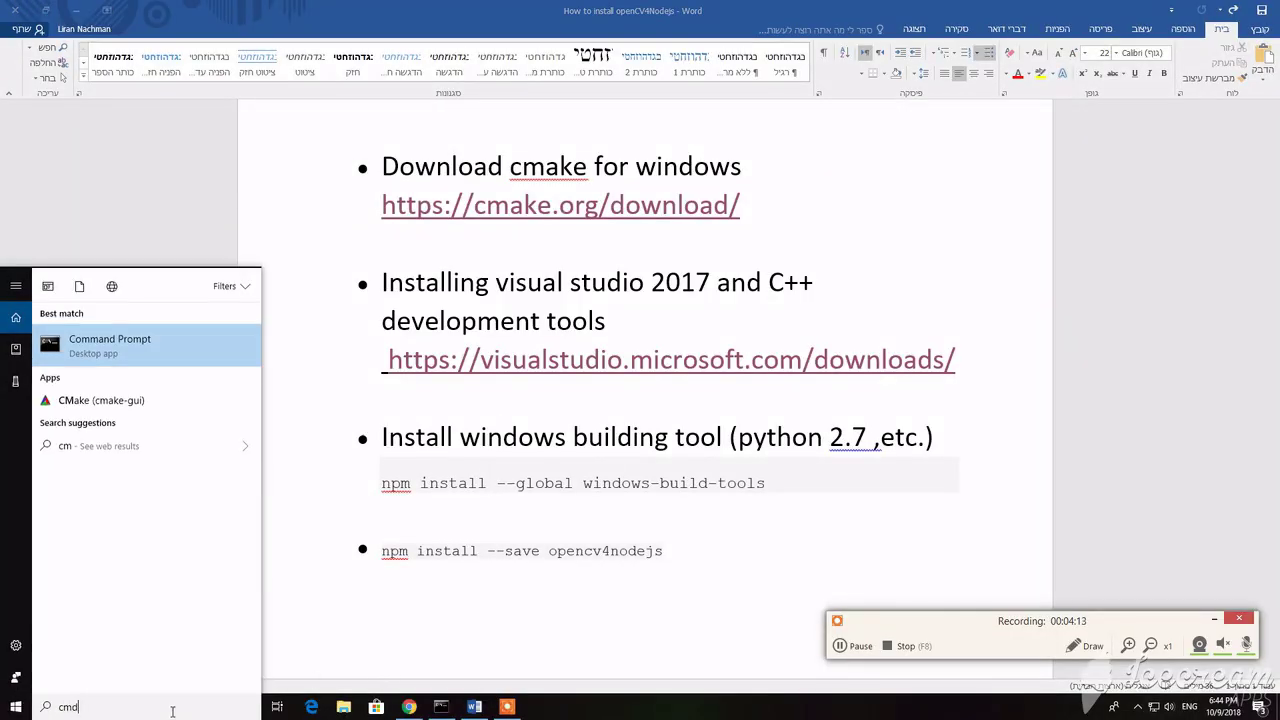
{"action": "right_click", "coordinate": [112, 350]}
{"action": "left_click", "coordinate": [124, 361]}
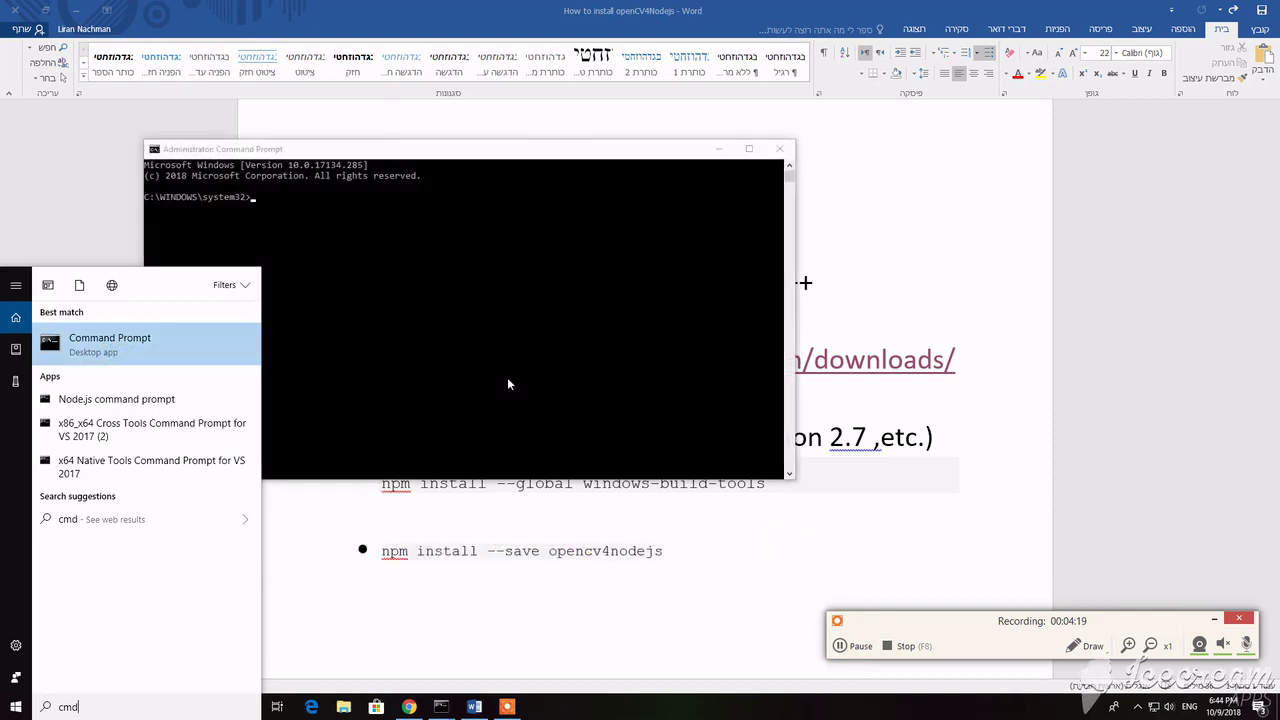
{"action": "left_click", "coordinate": [466, 327]}
- Switch to drive B: and cd into the opencv project folder under nodejsprojects
{"action": "type", "text": "b:"}
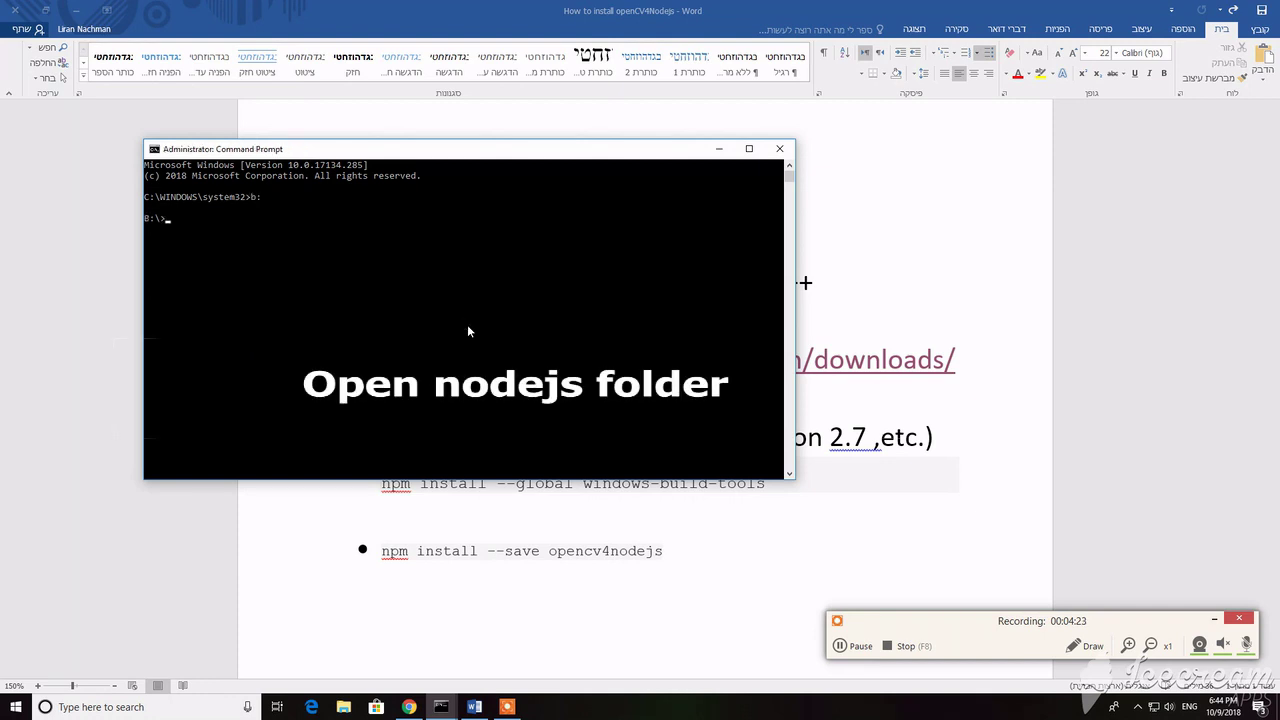
{"action": "type", "text": "cd nodejsprojects\\o"}
{"action": "key", "text": "BackSpace"}
{"action": "type", "text": "liran"}
{"action": "key", "text": "BackSpace"}
{"action": "type", "text": "op"}
{"action": "key", "text": "Tab"}
{"action": "key", "text": "Return"}
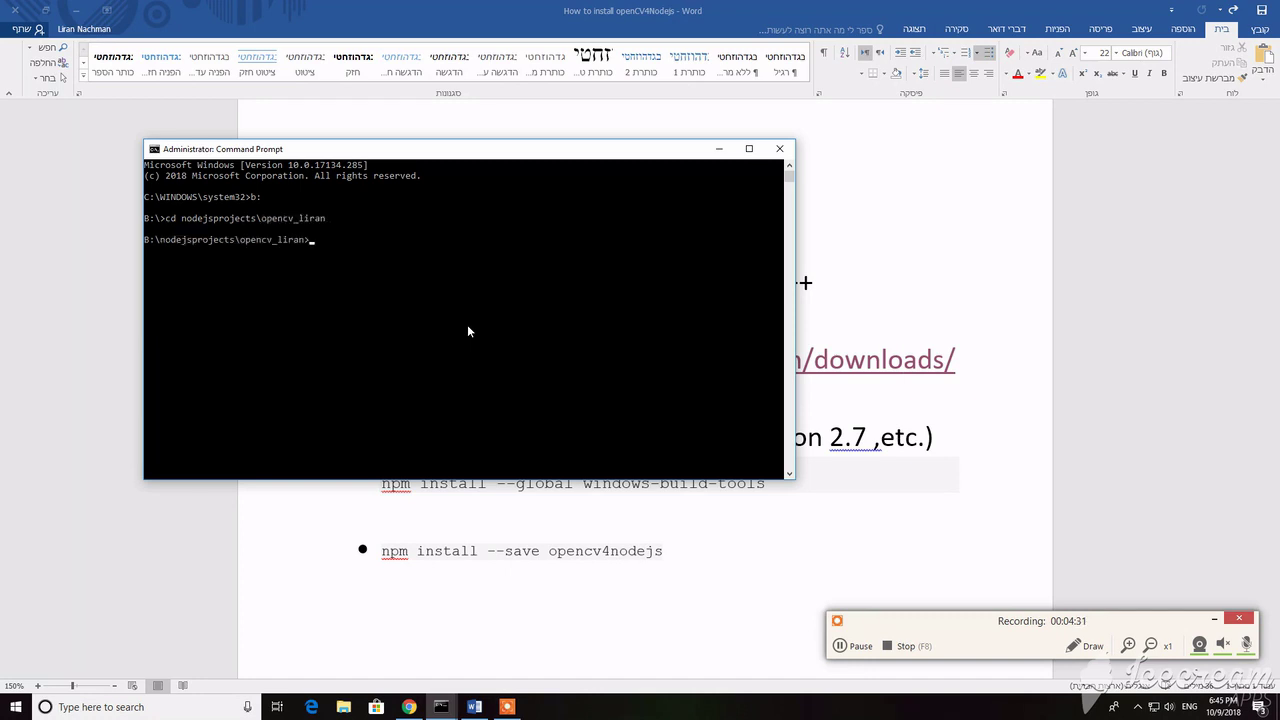
{"action": "left_click_drag", "start_coordinate": [366, 149], "coordinate": [513, 126]}
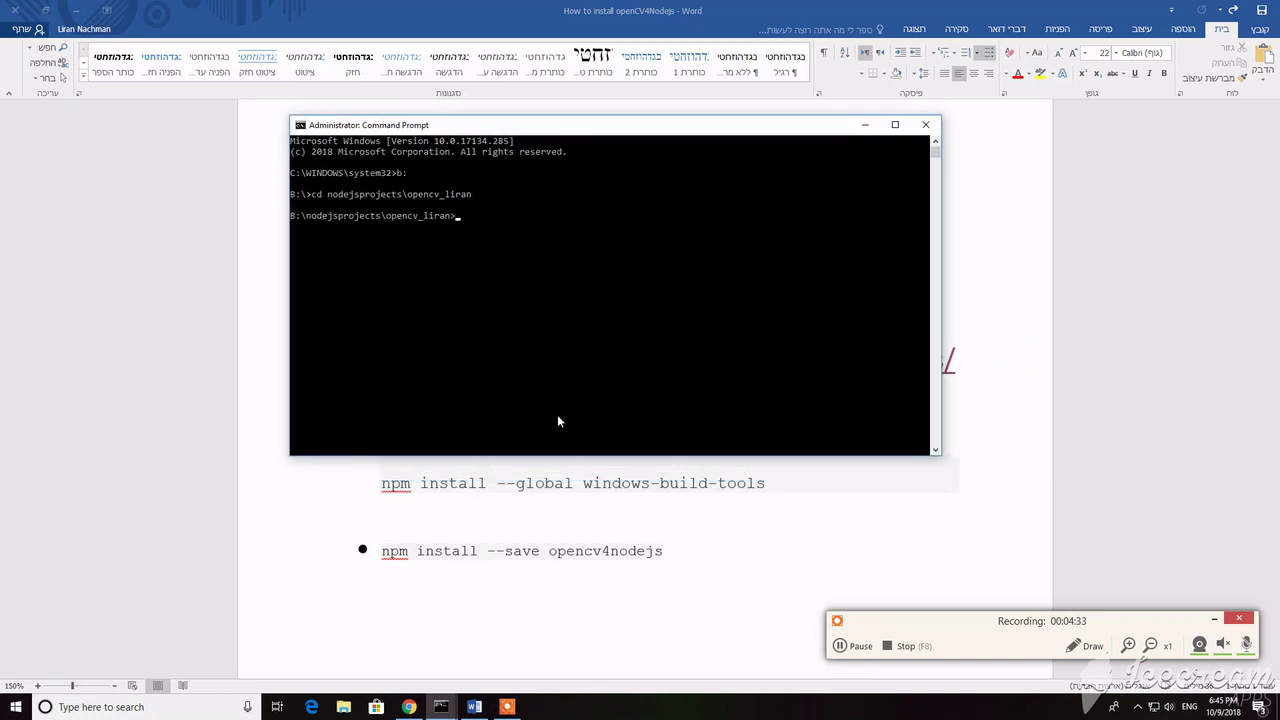
- Copy the windows-build-tools install command from Word into the administrator console, then erase it unrun
{"action": "left_click", "coordinate": [430, 486]}
{"action": "left_click_drag", "start_coordinate": [382, 484], "coordinate": [768, 488]}
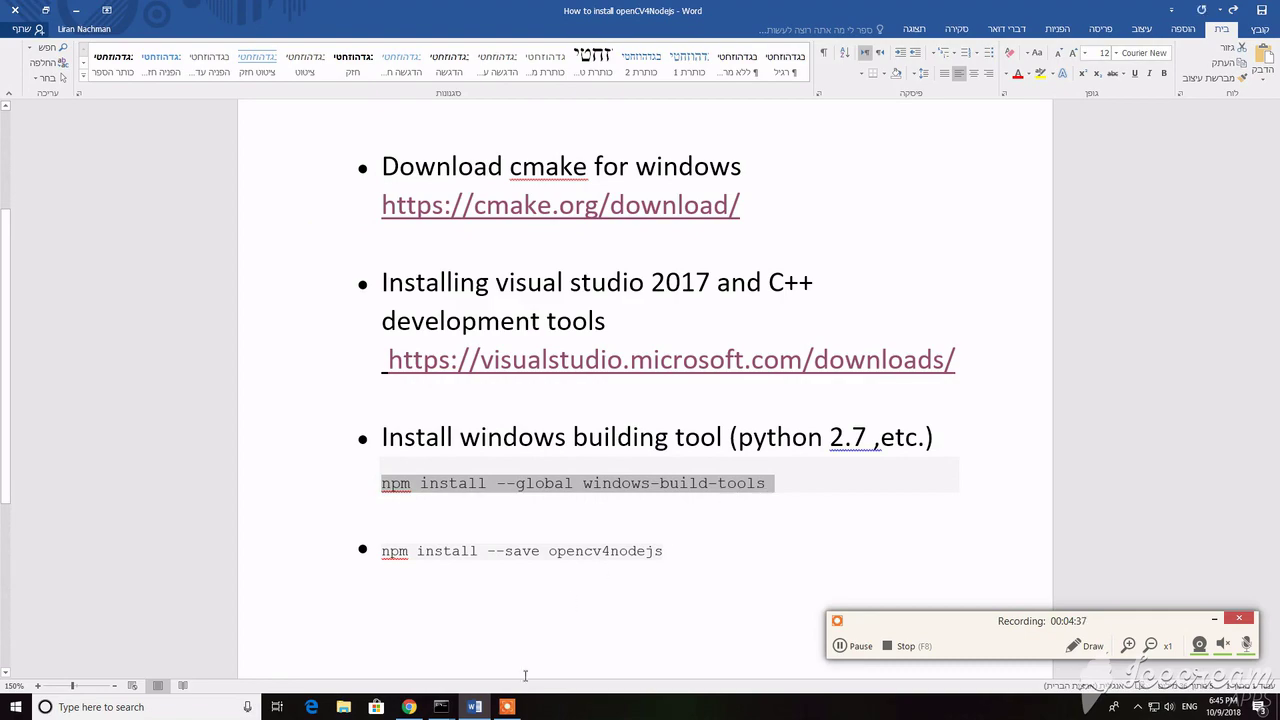
{"action": "left_click", "coordinate": [441, 707]}
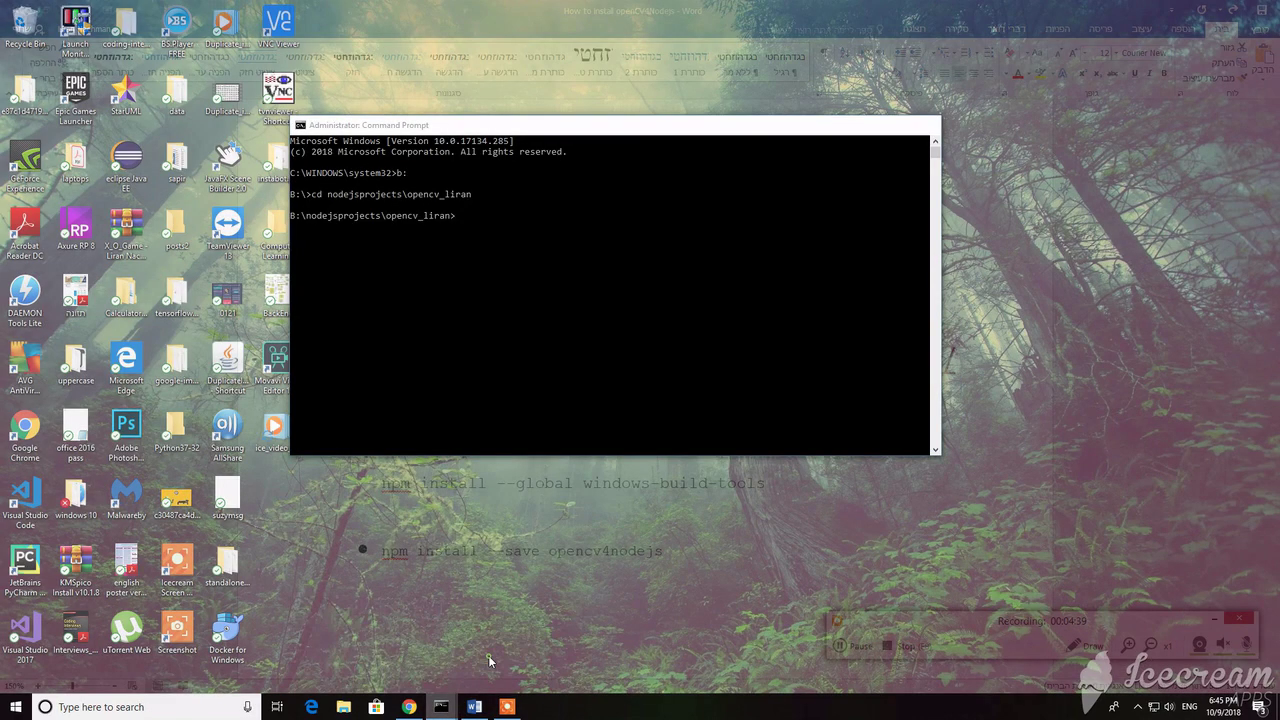
{"action": "left_click", "coordinate": [486, 663]}
{"action": "type", "text": "npm install --global windows-build-tools"}
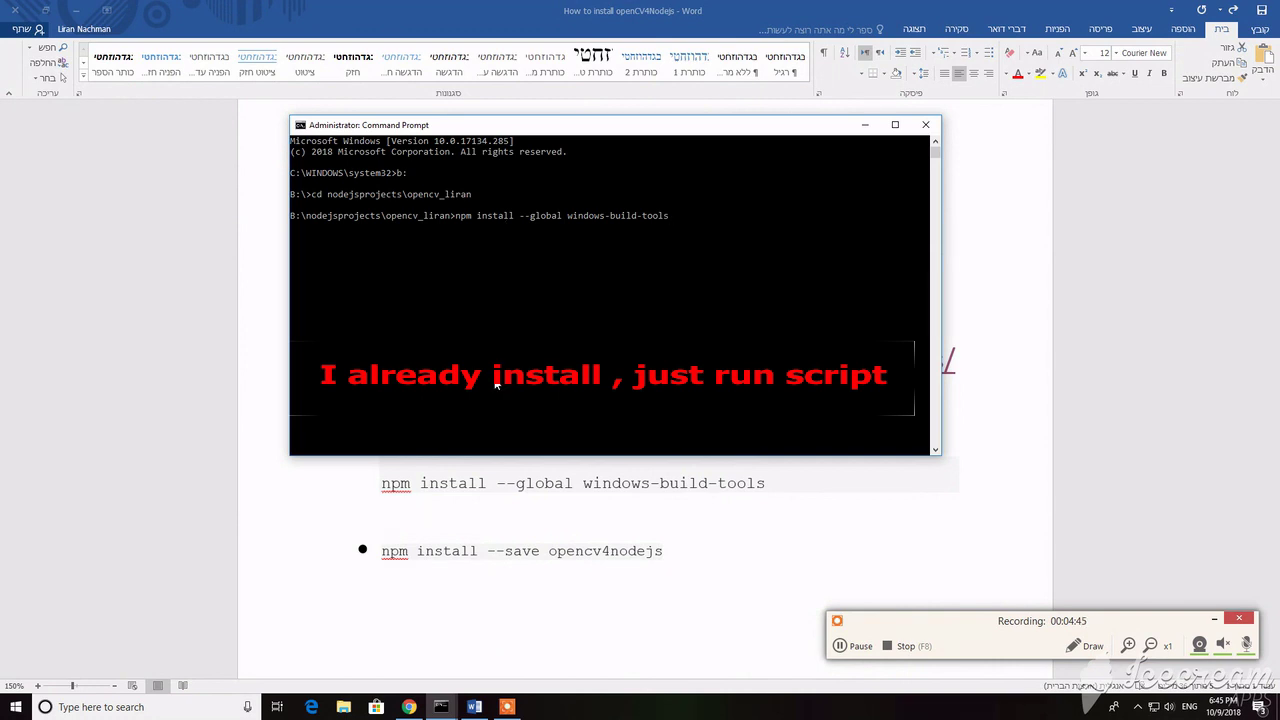
{"action": "key", "text": "BackSpace"}
{"action": "key", "text": "BackSpace"}
{"action": "key", "text": "BackSpace"}
{"action": "key", "text": "BackSpace"}
{"action": "key", "text": "BackSpace"}
{"action": "key", "text": "BackSpace"}
{"action": "key", "text": "BackSpace"}
{"action": "key", "text": "BackSpace"}
{"action": "key", "text": "BackSpace"}
{"action": "key", "text": "BackSpace"}
{"action": "key", "text": "BackSpace"}
{"action": "key", "text": "BackSpace"}
{"action": "key", "text": "BackSpace"}
{"action": "key", "text": "BackSpace"}
{"action": "key", "text": "BackSpace"}
{"action": "key", "text": "BackSpace"}
{"action": "key", "text": "BackSpace"}
{"action": "key", "text": "BackSpace"}
{"action": "key", "text": "BackSpace"}
{"action": "key", "text": "BackSpace"}
{"action": "key", "text": "BackSpace"}
{"action": "key", "text": "BackSpace"}
{"action": "key", "text": "BackSpace"}
{"action": "key", "text": "BackSpace"}
{"action": "key", "text": "BackSpace"}
{"action": "key", "text": "BackSpace"}
{"action": "key", "text": "BackSpace"}
{"action": "key", "text": "BackSpace"}
{"action": "key", "text": "BackSpace"}
{"action": "key", "text": "BackSpace"}
{"action": "key", "text": "BackSpace"}
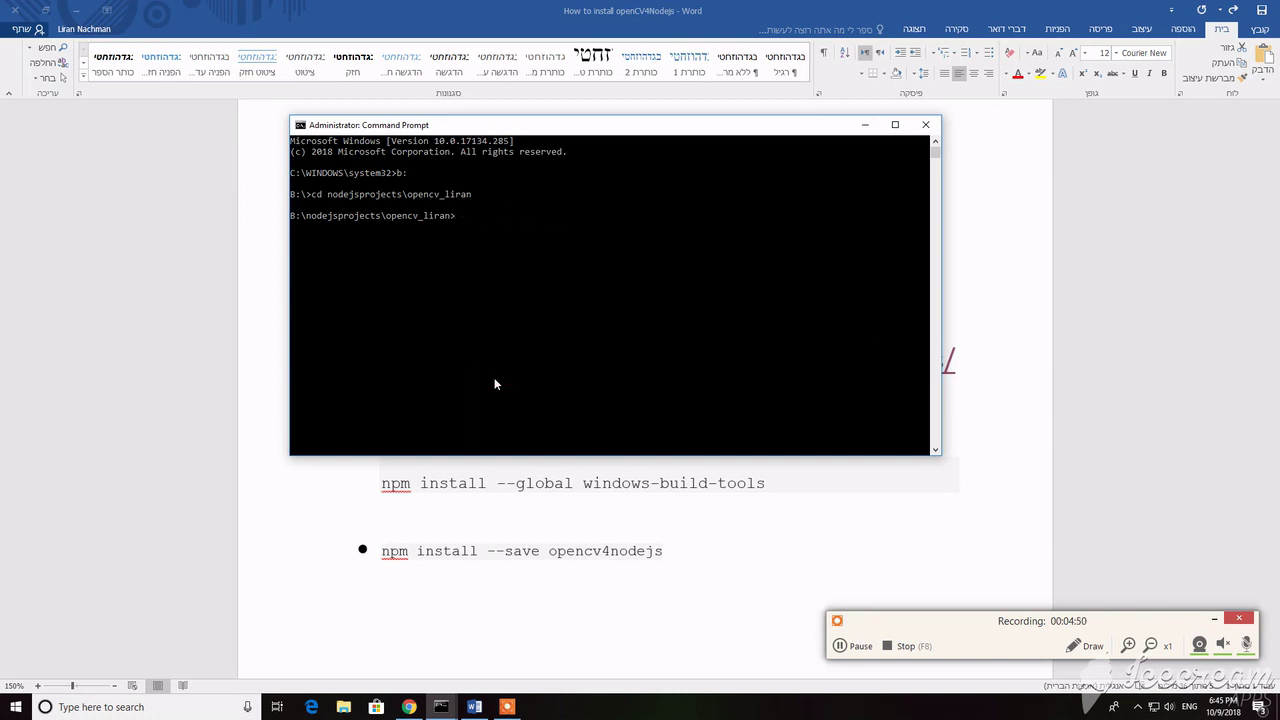
- Paste and erase the npm install --save opencv4nodejs command, then run 'code .' to open the project
{"action": "left_click", "coordinate": [401, 557]}
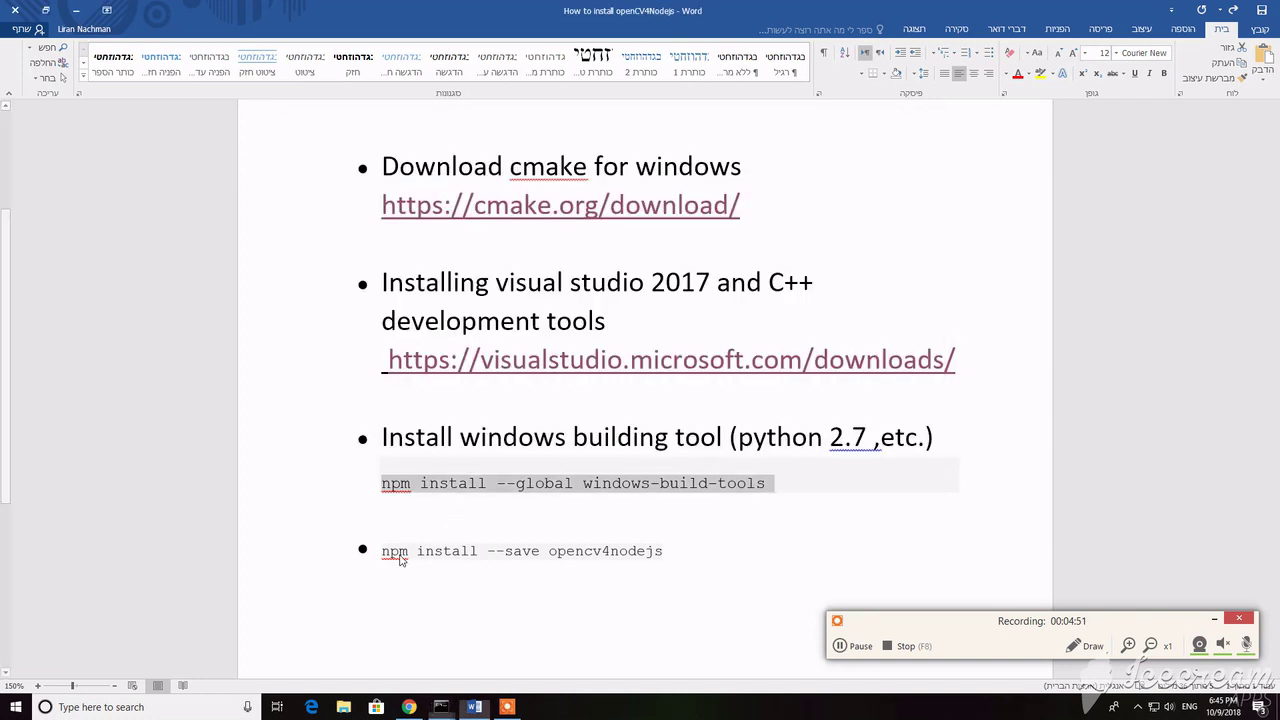
{"action": "triple_click", "coordinate": [663, 557]}
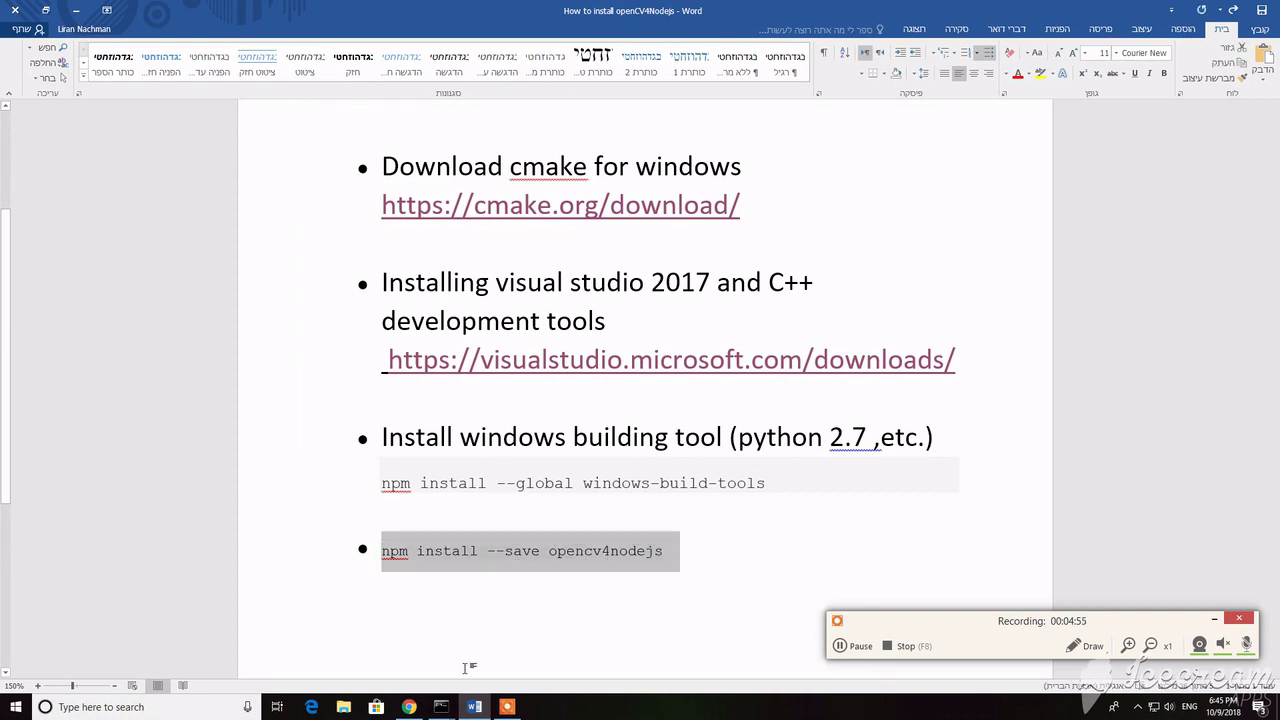
{"action": "left_click", "coordinate": [440, 707]}
{"action": "left_click", "coordinate": [480, 664]}
{"action": "right_click", "coordinate": [512, 263]}
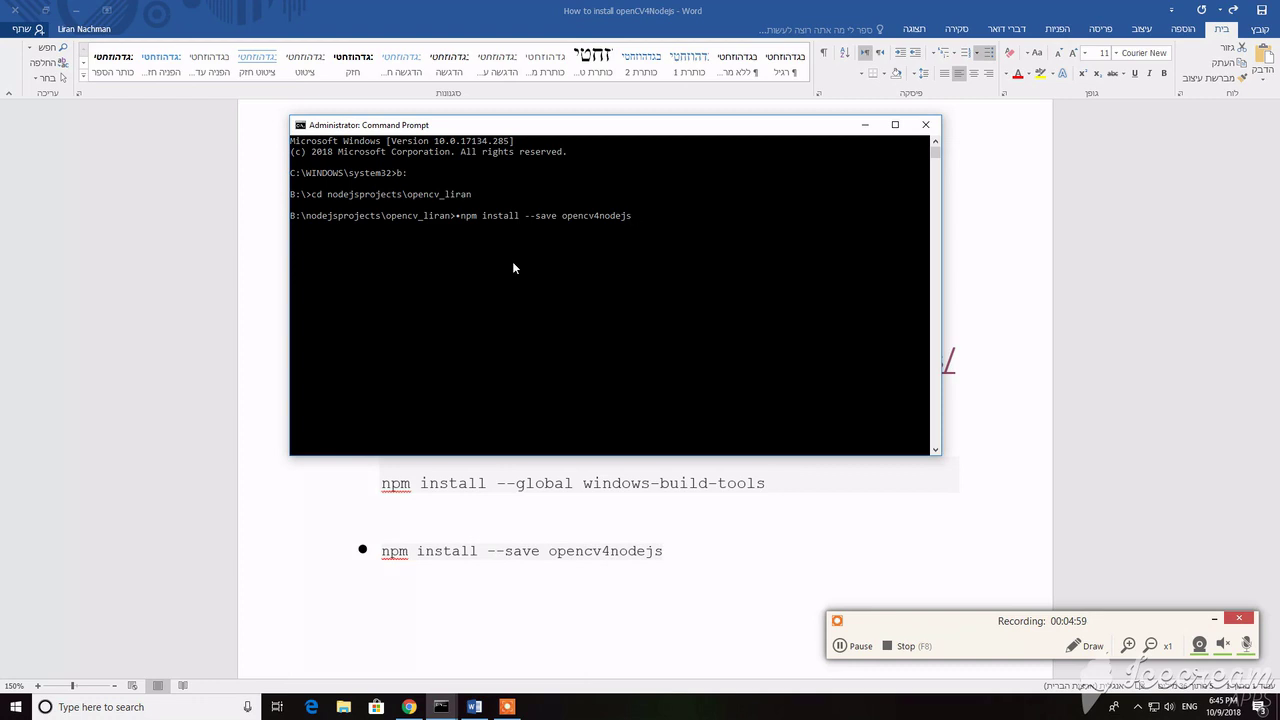
{"action": "key", "text": "Home"}
{"action": "key", "text": "Delete"}
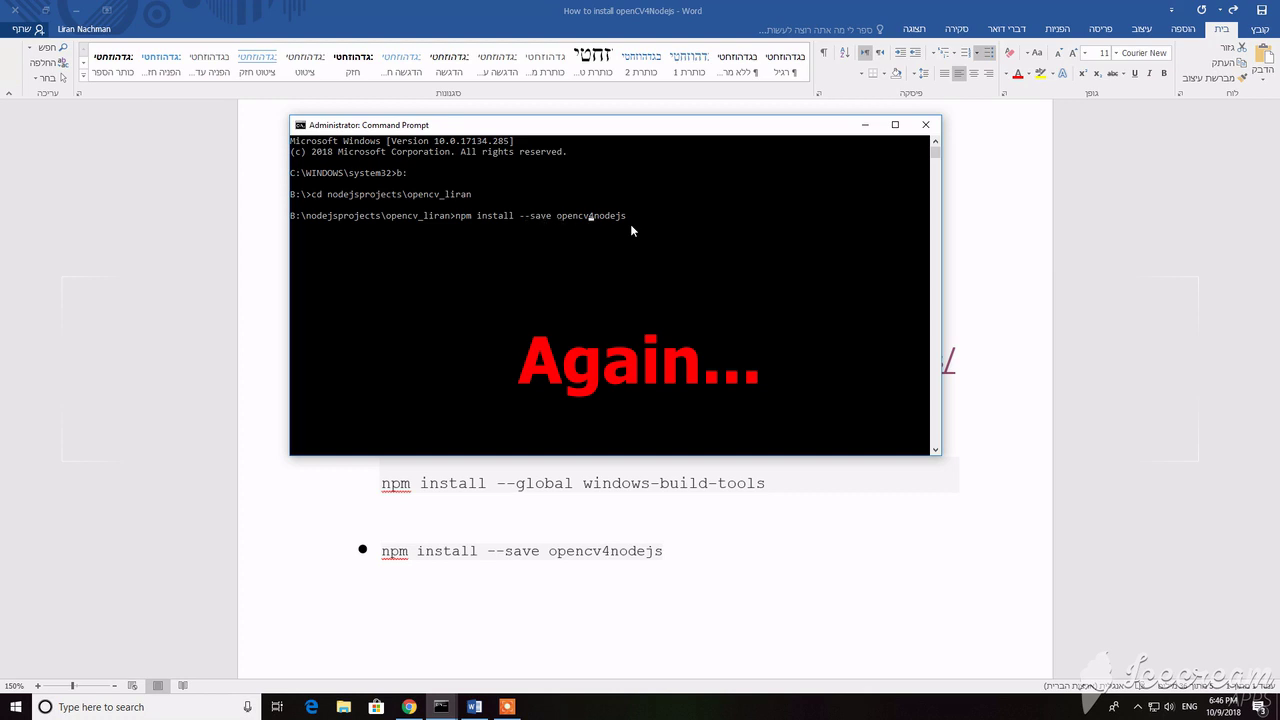
{"action": "key", "text": "BackSpace"}
{"action": "key", "text": "BackSpace"}
{"action": "key", "text": "BackSpace"}
{"action": "key", "text": "BackSpace"}
{"action": "key", "text": "BackSpace"}
{"action": "key", "text": "BackSpace"}
{"action": "key", "text": "BackSpace"}
{"action": "key", "text": "BackSpace"}
{"action": "key", "text": "BackSpace"}
{"action": "key", "text": "BackSpace"}
{"action": "key", "text": "BackSpace"}
{"action": "key", "text": "BackSpace"}
{"action": "key", "text": "BackSpace"}
{"action": "key", "text": "BackSpace"}
{"action": "key", "text": "BackSpace"}
{"action": "key", "text": "BackSpace"}
{"action": "key", "text": "BackSpace"}
{"action": "key", "text": "BackSpace"}
{"action": "key", "text": "BackSpace"}
{"action": "key", "text": "BackSpace"}
{"action": "type", "text": "code ."}
{"action": "key", "text": "Return"}
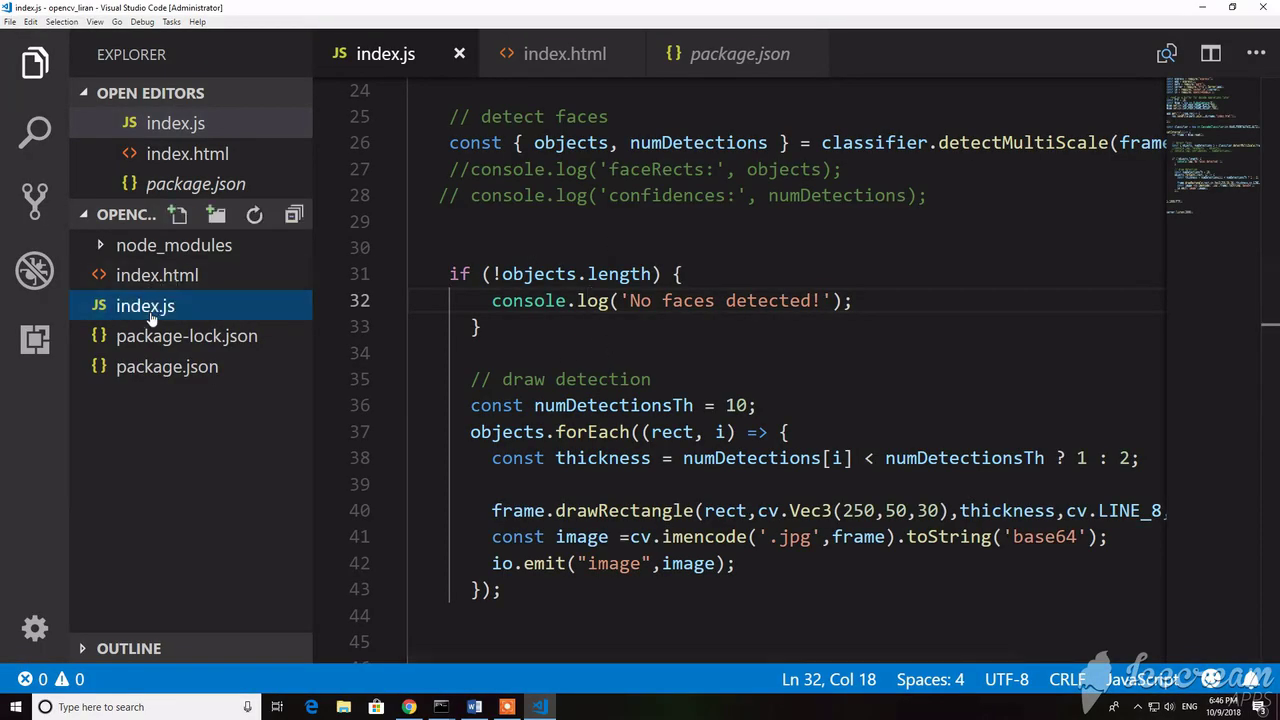
{"action": "left_click", "coordinate": [478, 326]}
{"action": "scroll", "coordinate": [672, 320], "scroll_direction": "up", "scroll_amount": 4}
{"action": "scroll", "coordinate": [672, 320], "scroll_direction": "up", "scroll_amount": 5}
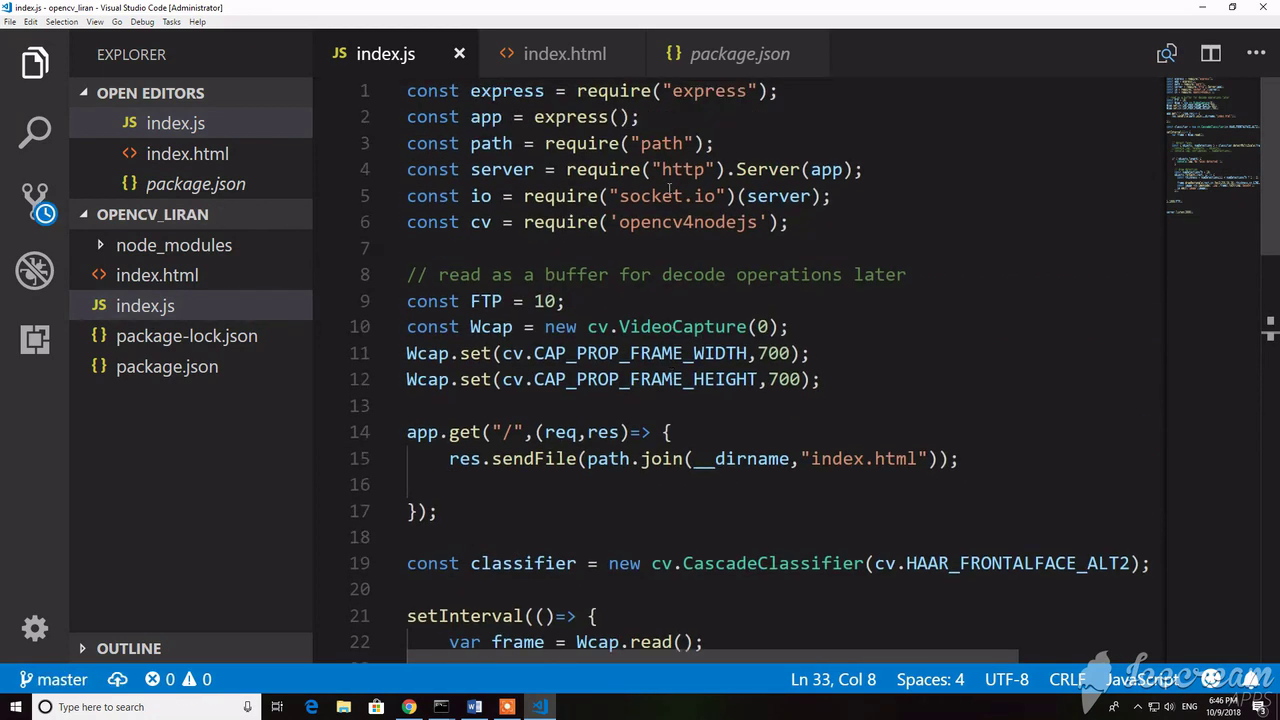
{"action": "triple_click", "coordinate": [563, 222]}
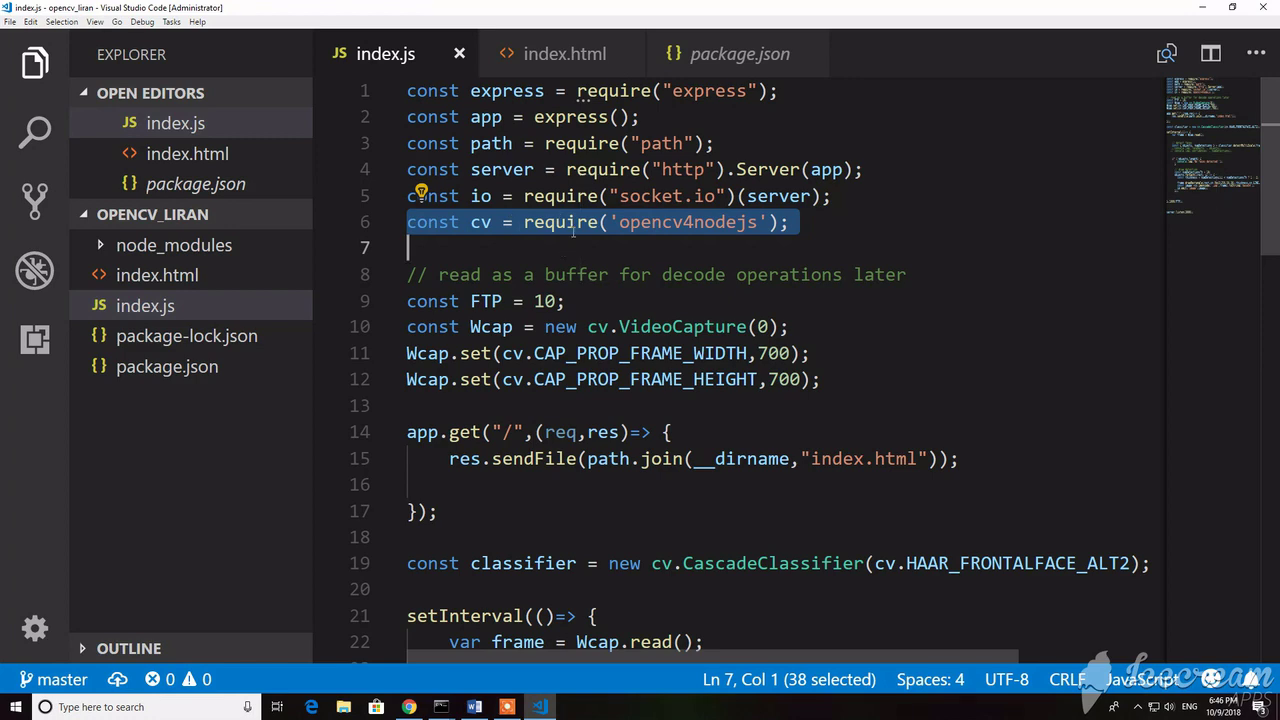
{"action": "scroll", "coordinate": [580, 246], "scroll_direction": "down", "scroll_amount": 4}
{"action": "scroll", "coordinate": [600, 235], "scroll_direction": "up", "scroll_amount": 2}
{"action": "scroll", "coordinate": [565, 185], "scroll_direction": "down", "scroll_amount": 10}
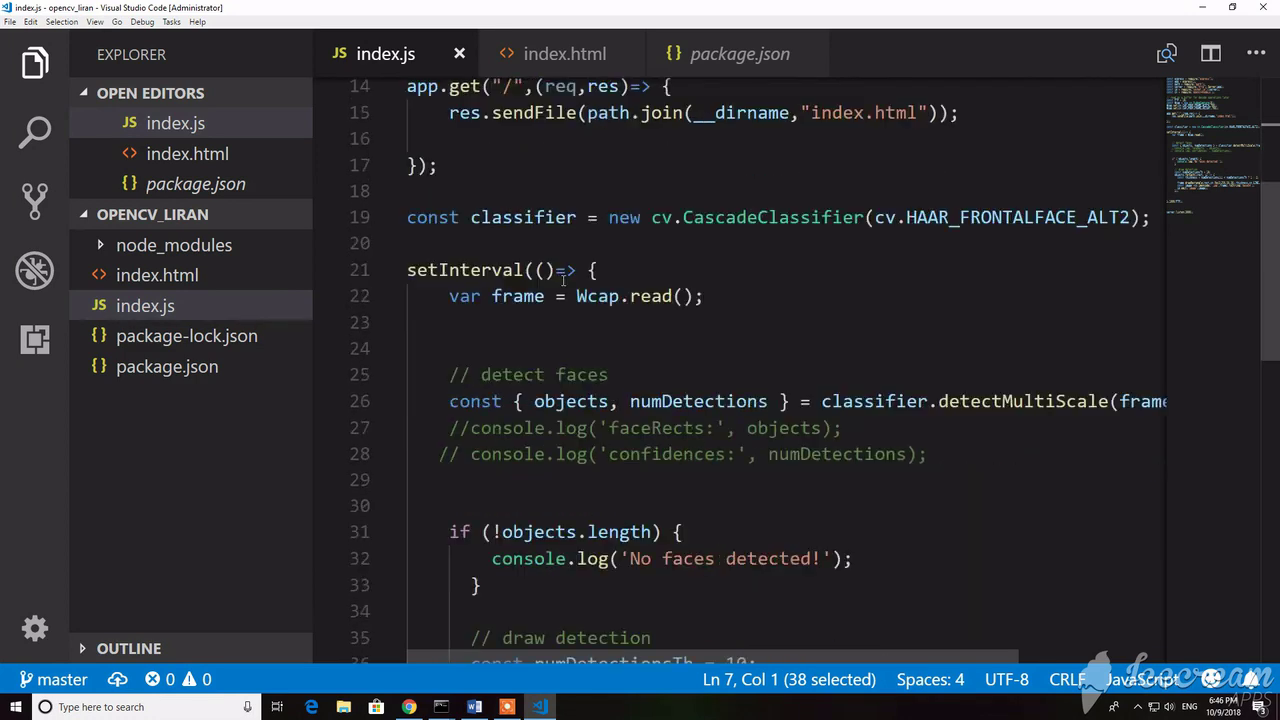
{"action": "scroll", "coordinate": [560, 330], "scroll_direction": "down", "scroll_amount": 2}
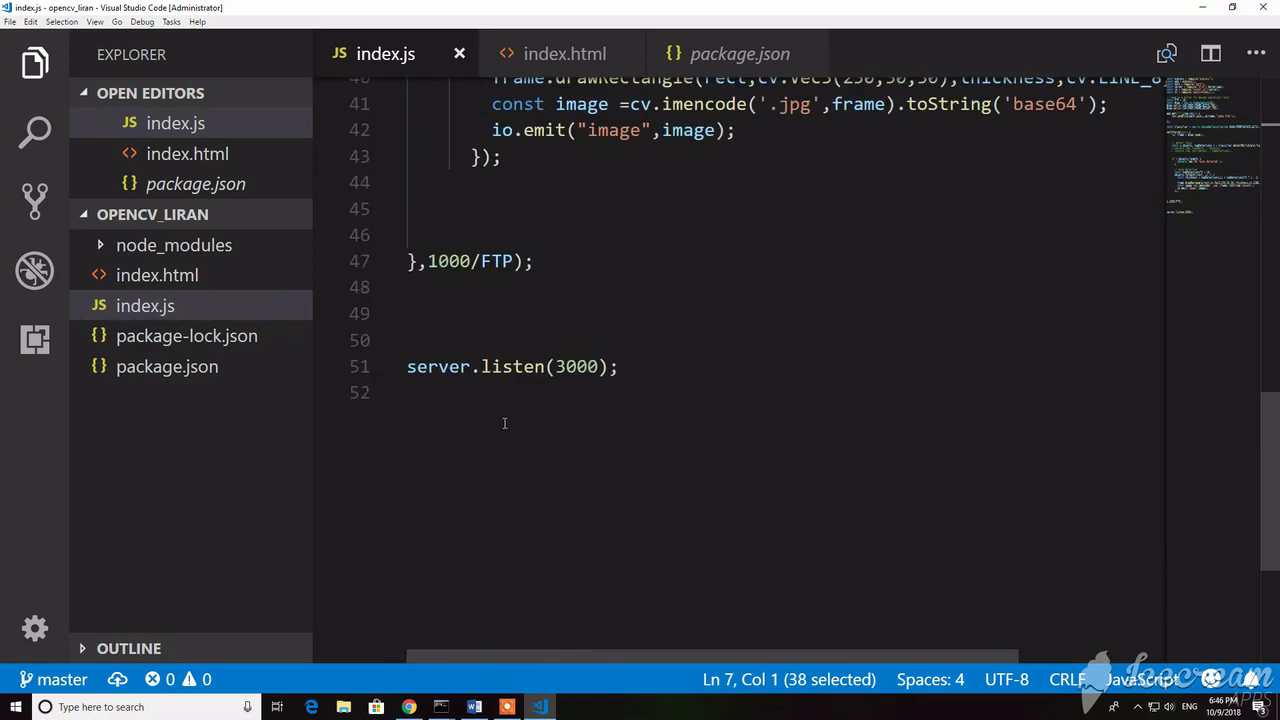
{"action": "left_click", "coordinate": [500, 423]}
{"action": "right_click", "coordinate": [536, 398]}
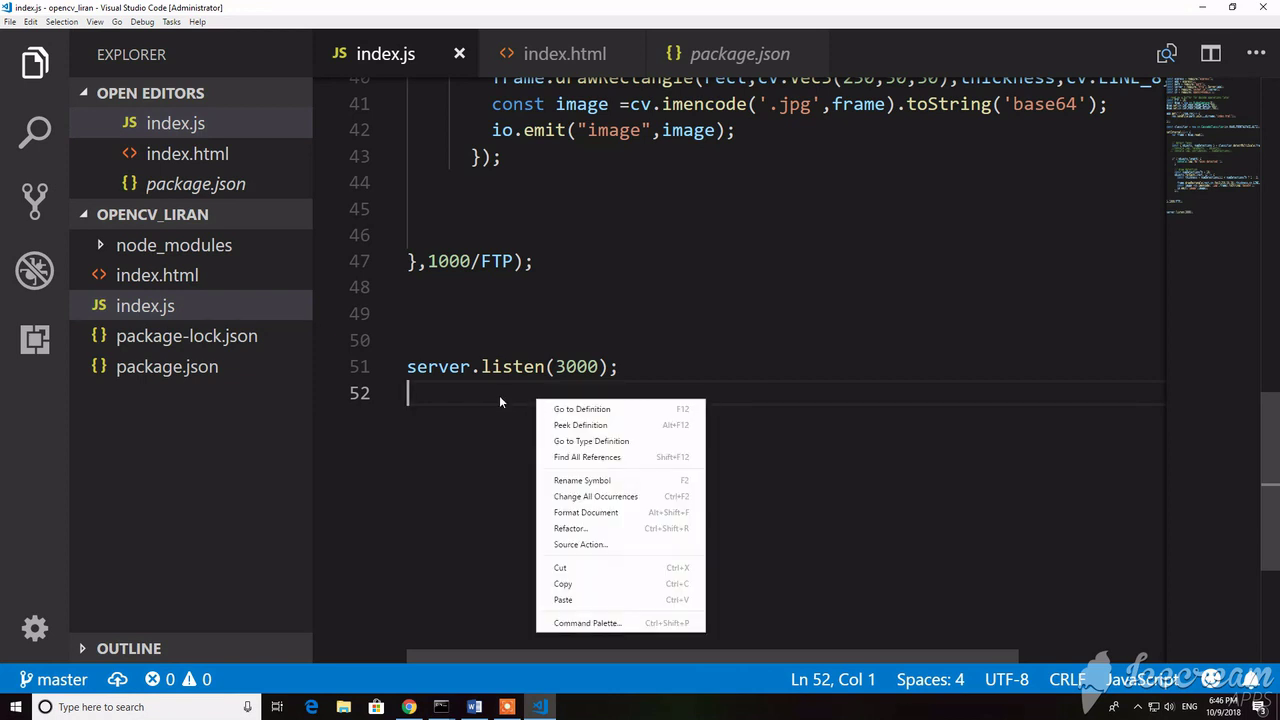
{"action": "left_click", "coordinate": [62, 21]}
{"action": "mouse_move", "coordinate": [128, 24]}
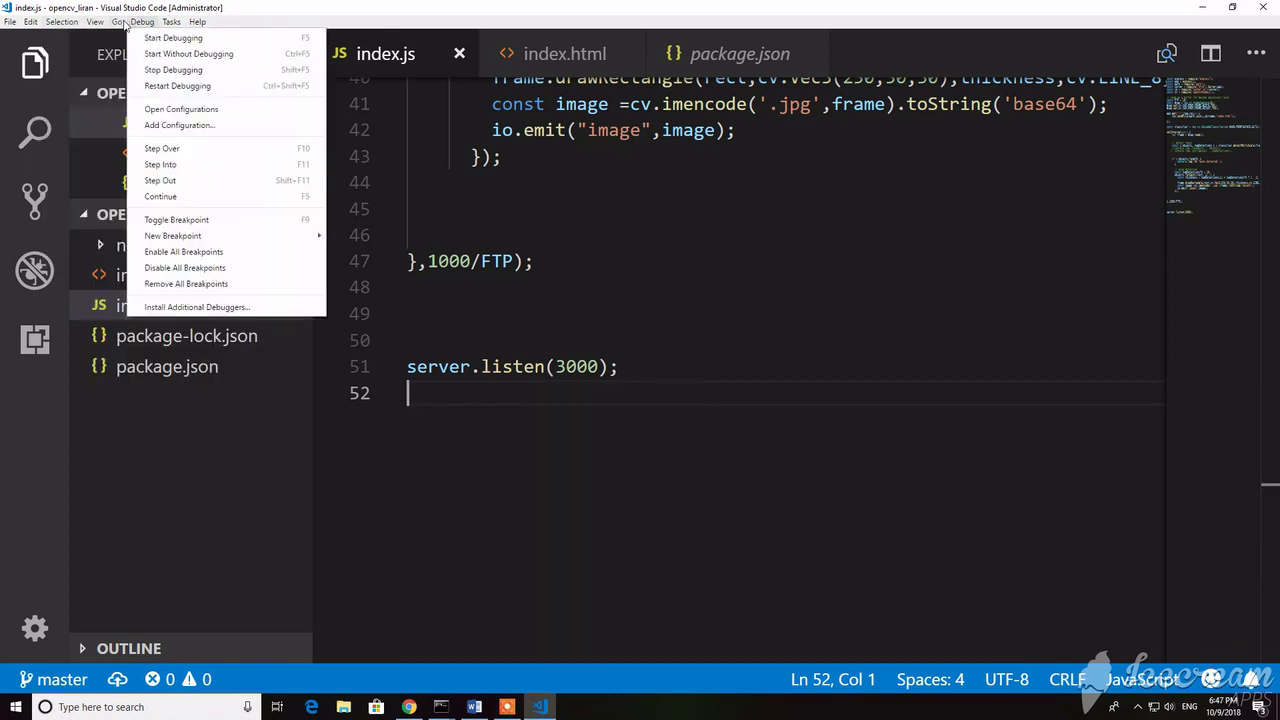
{"action": "mouse_move", "coordinate": [68, 24]}
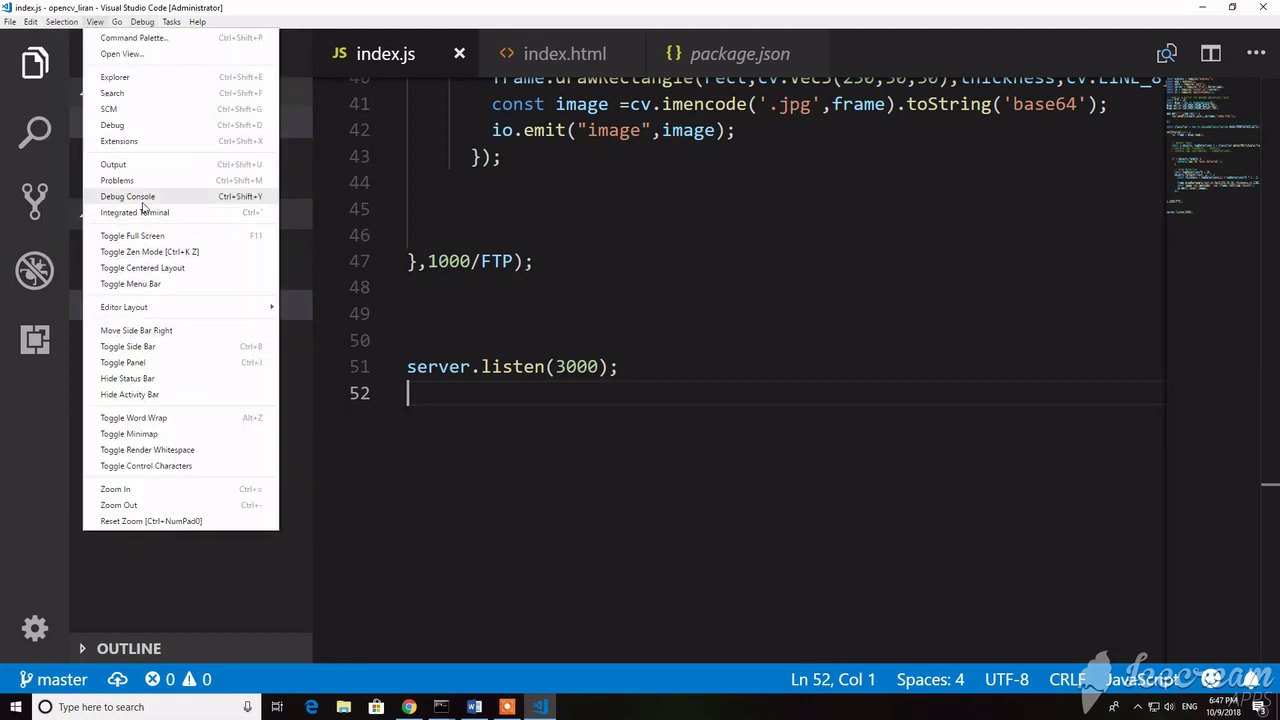
- Run 'node index.js' in Visual Studio Code's integrated terminal
{"action": "left_click", "coordinate": [651, 488]}
{"action": "key", "text": "ctrl+grave"}
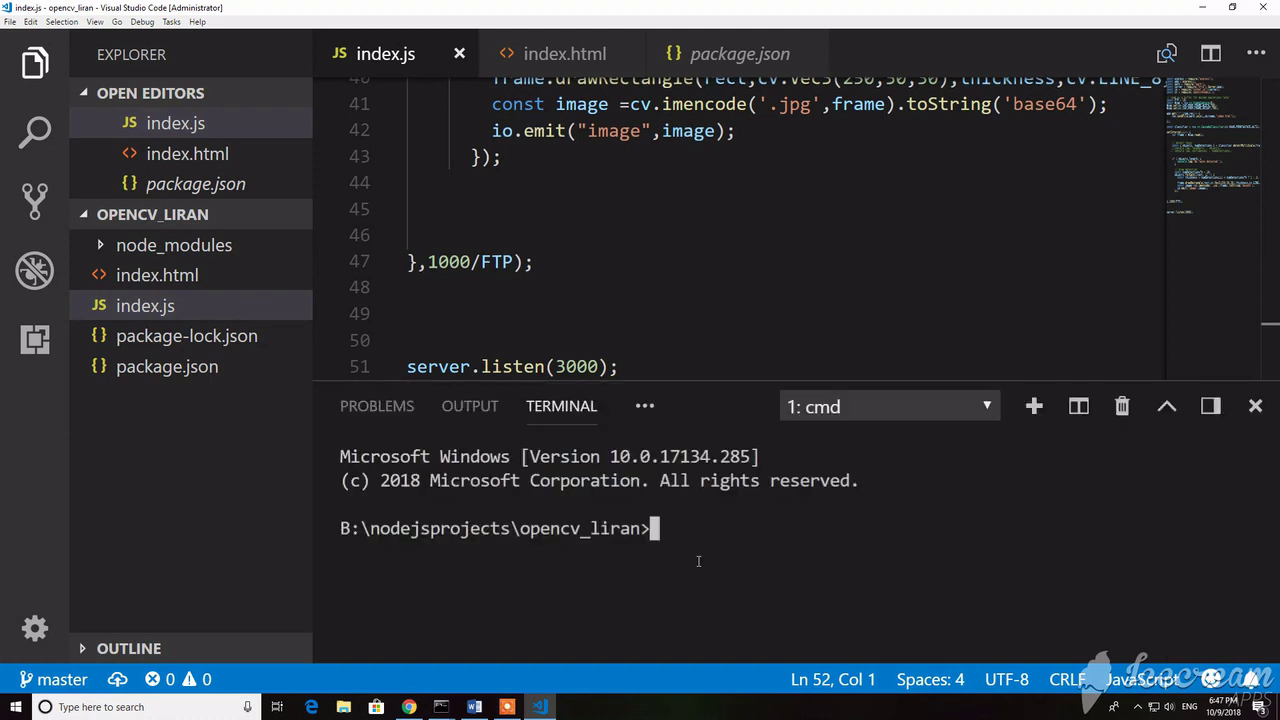
{"action": "type", "text": "node"}
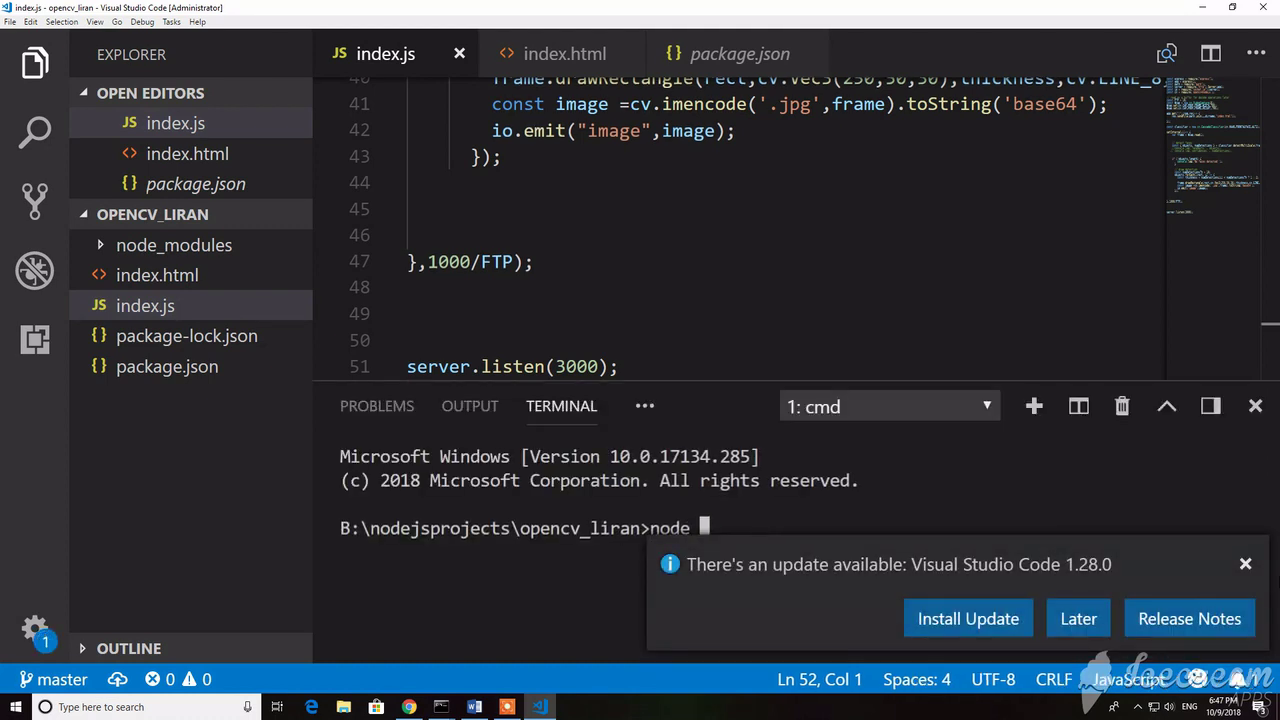
{"action": "left_click", "coordinate": [1246, 565]}
{"action": "type", "text": "index.js"}
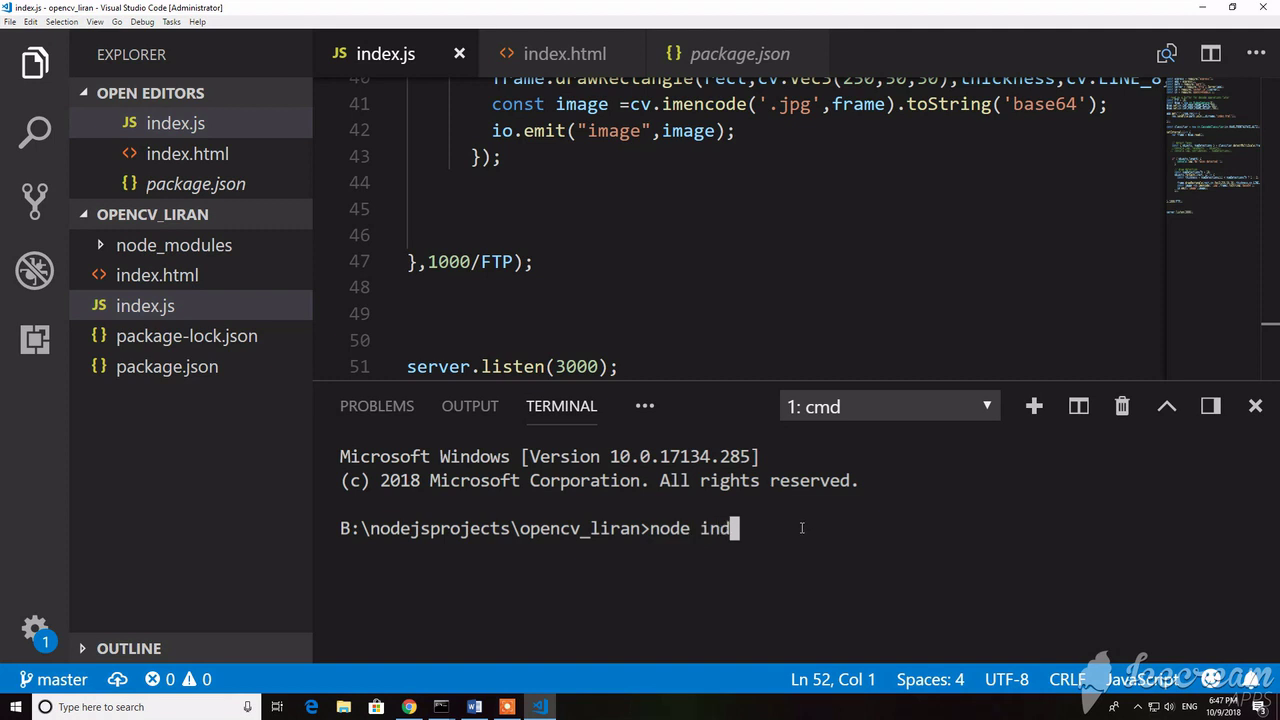
{"action": "key", "text": "Return"}
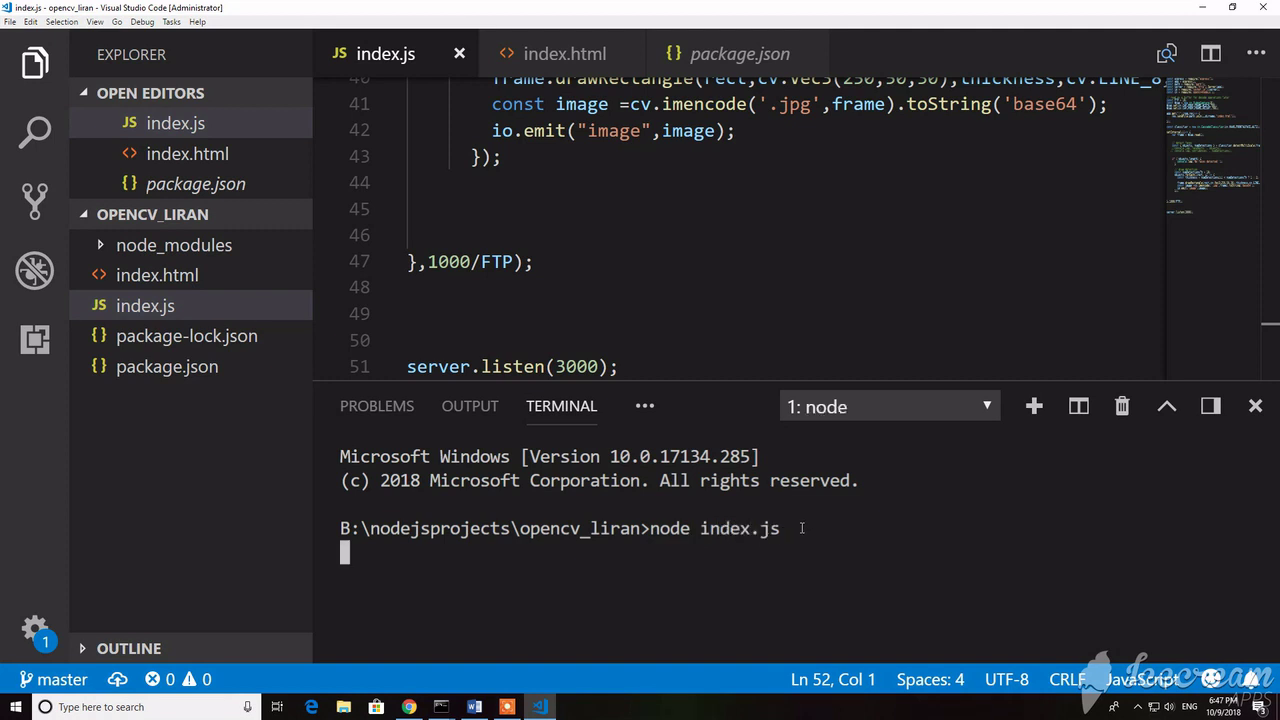
- Load localhost:3000 in a new Chrome tab
{"action": "left_click", "coordinate": [409, 707]}
{"action": "left_click", "coordinate": [818, 11]}
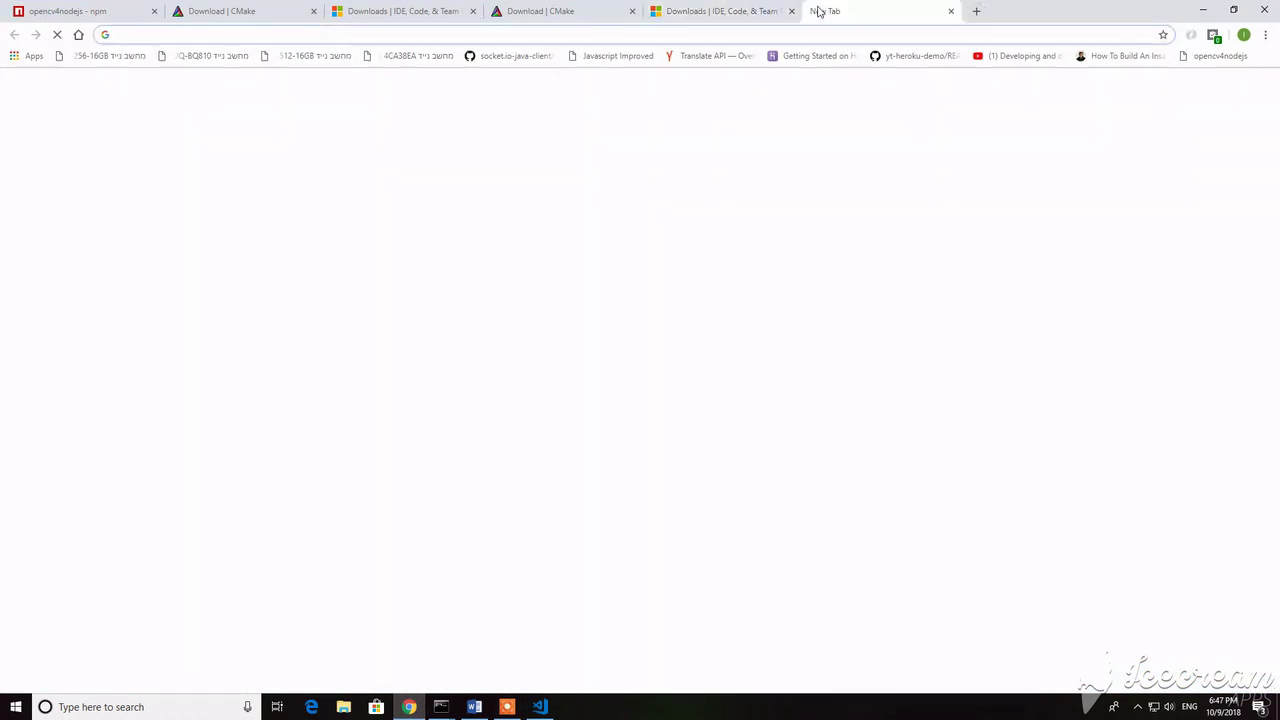
{"action": "type", "text": "local"}
{"action": "key", "text": "Return"}
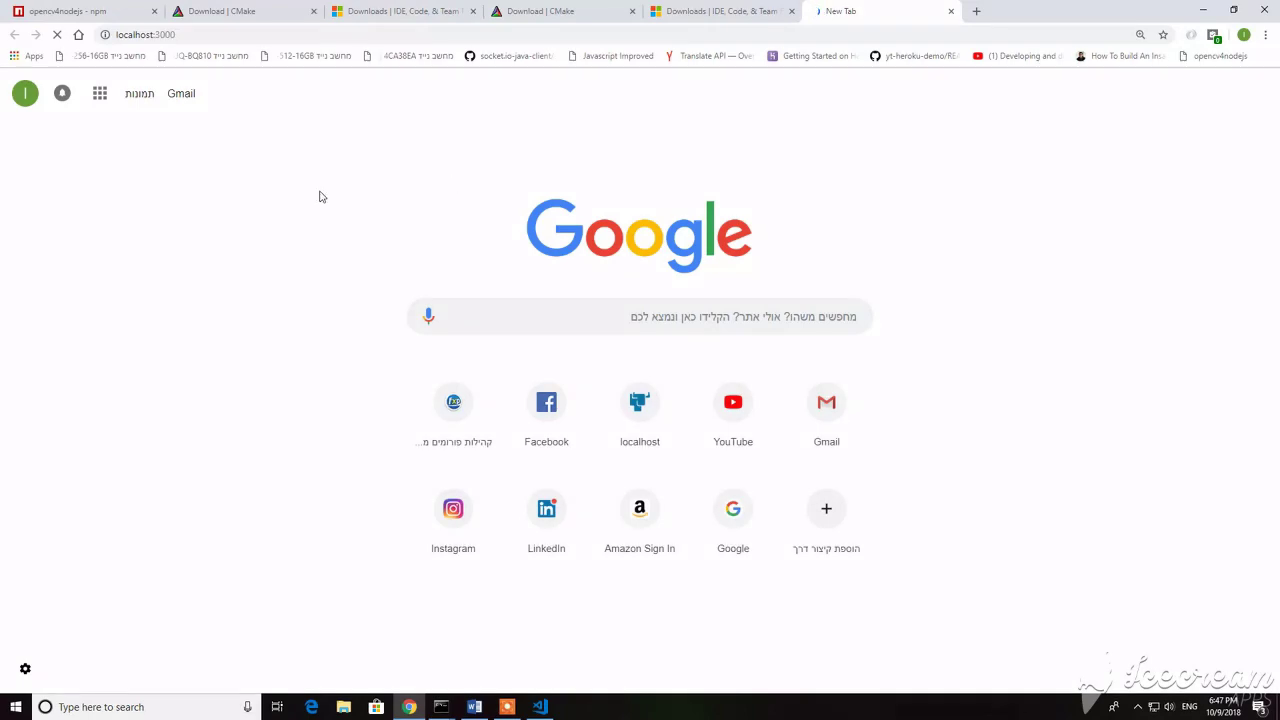